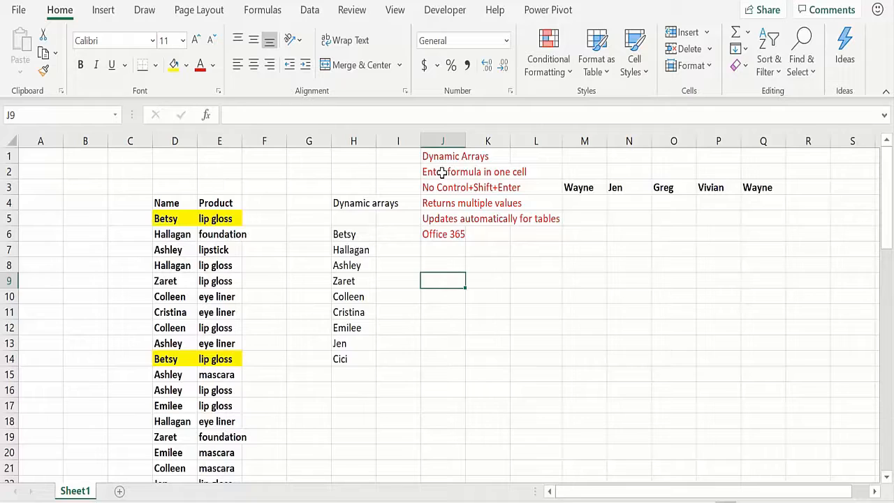
click(443, 172)
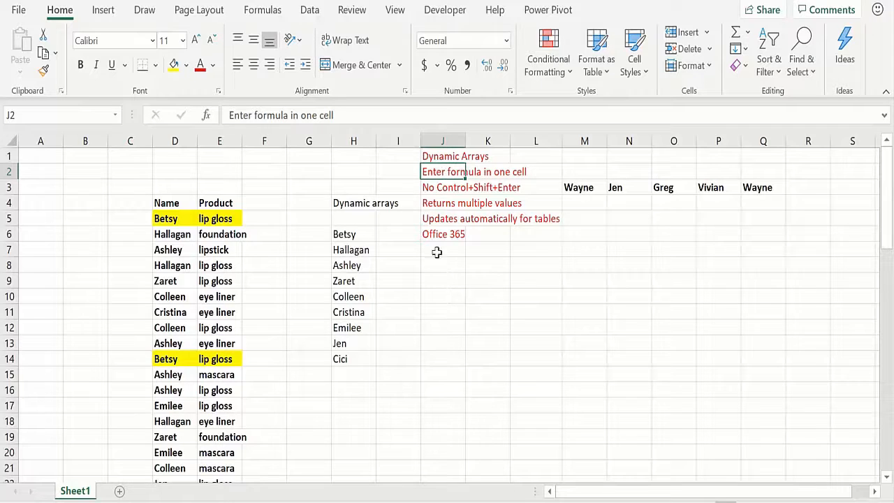
click(483, 269)
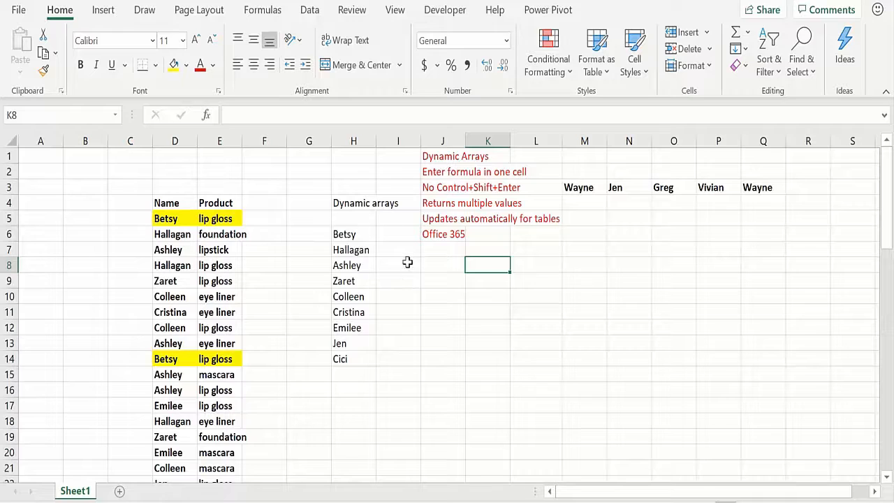
Step: Enter the heading UNIQUE in cell H1
click(357, 157)
text(UNIQ)
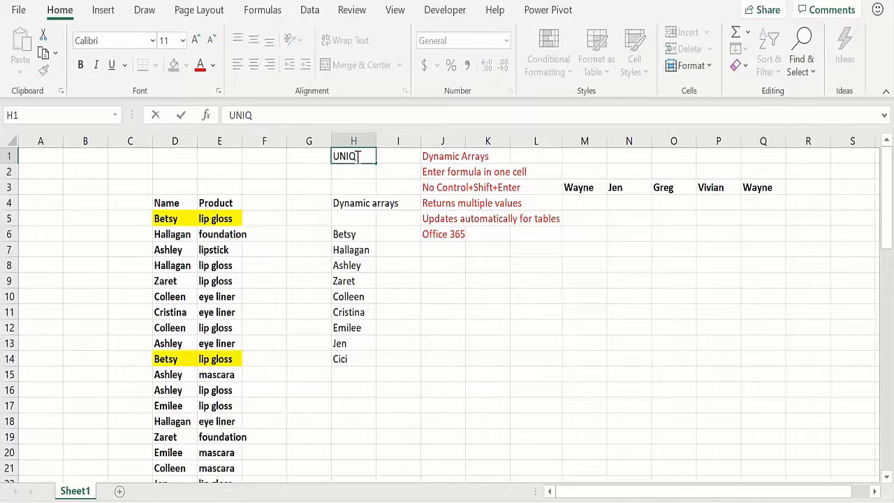
text(UE)
key(Return)
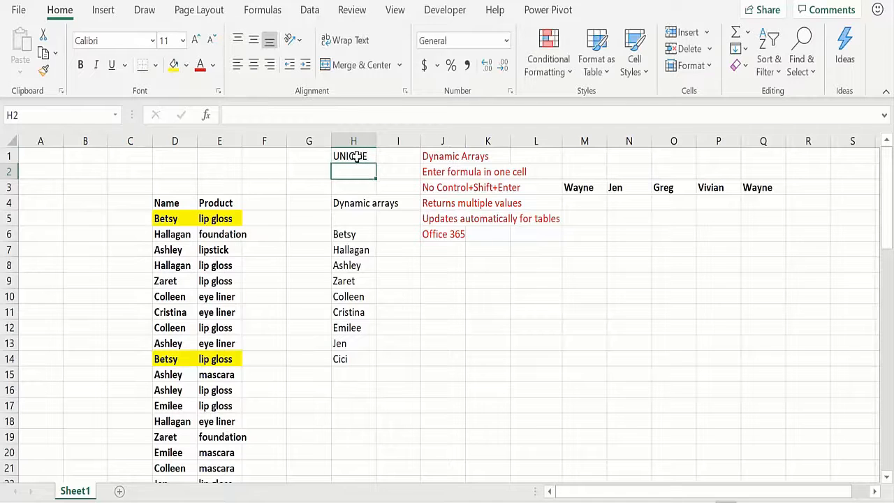
key(Down)
key(Down)
key(Down)
key(Down)
key(Down)
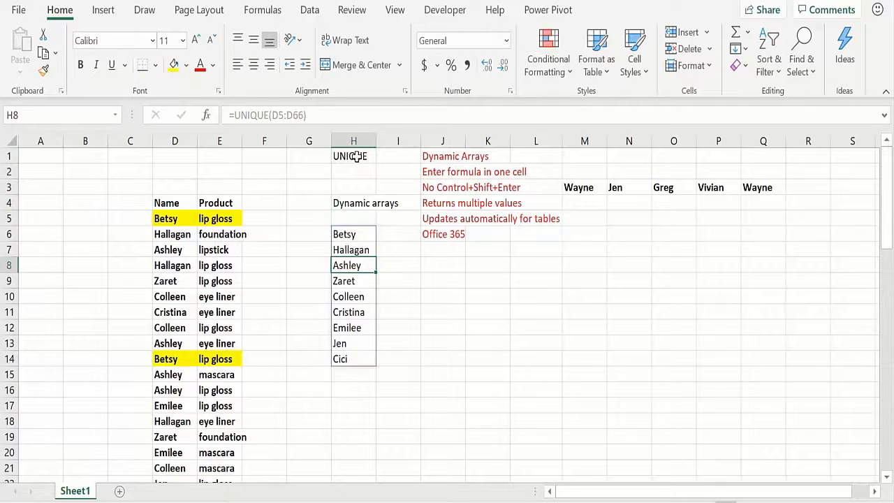
key(Right)
key(Right)
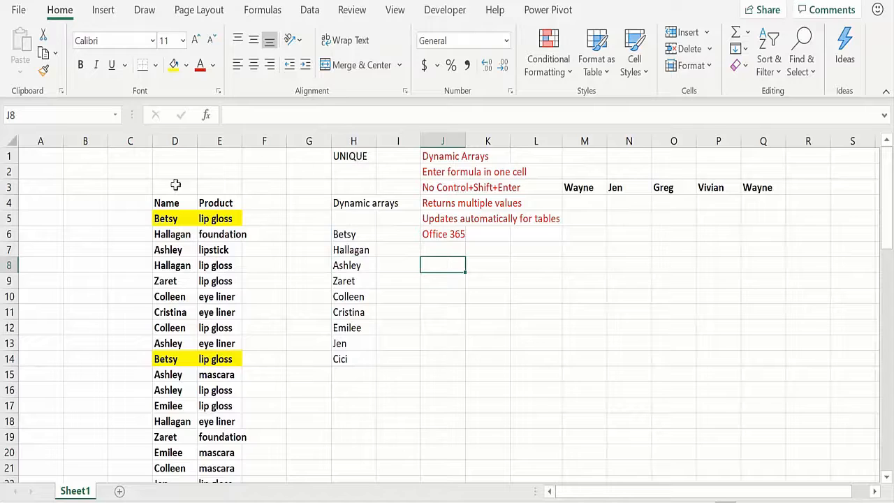
click(167, 207)
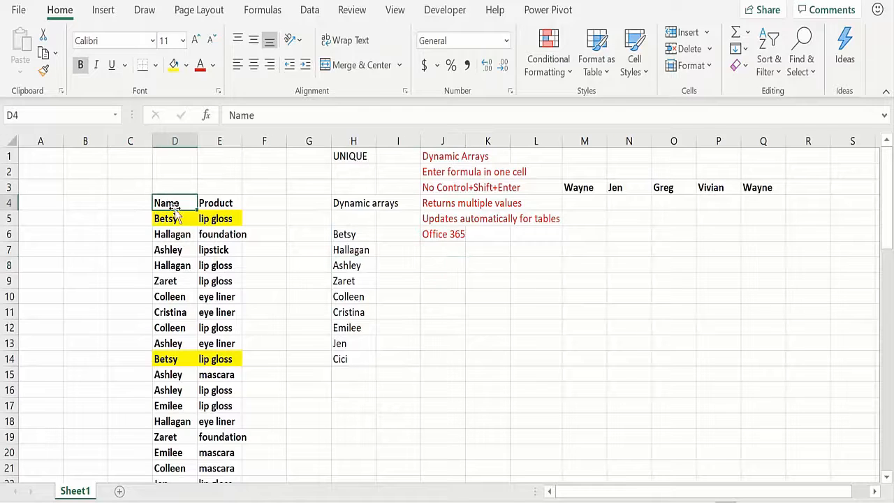
click(216, 248)
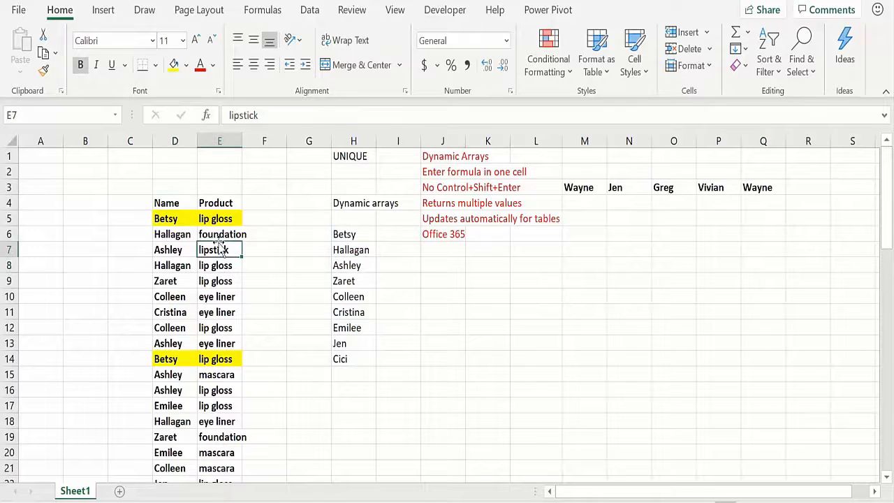
Step: Enter the formula =UNIQUE(D5:D66) in cell J8 to list the distinct entries of the Name column
click(443, 266)
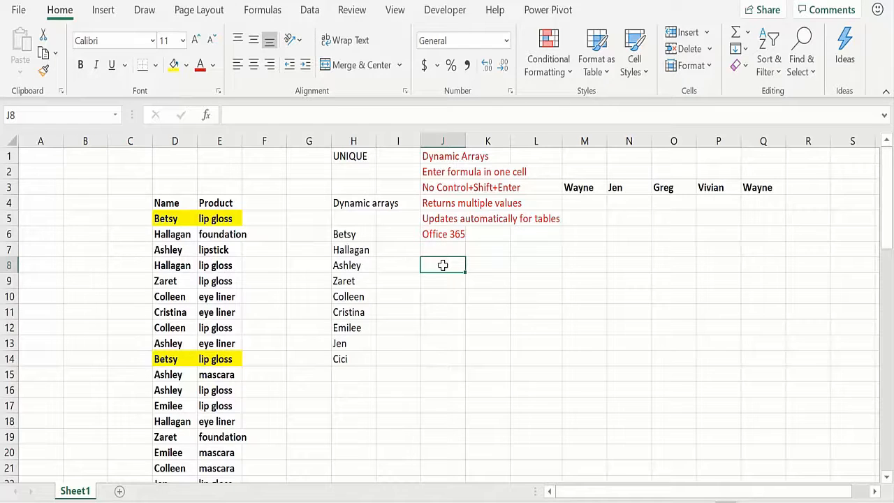
text(=unique)
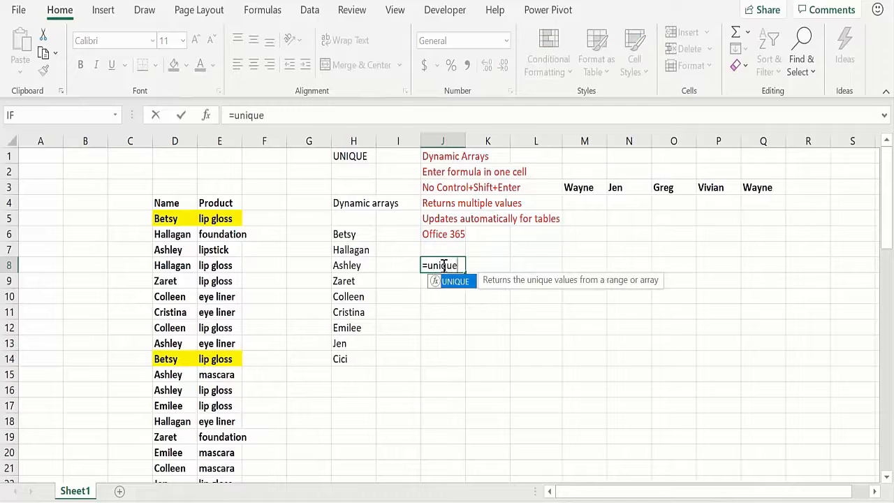
text(()
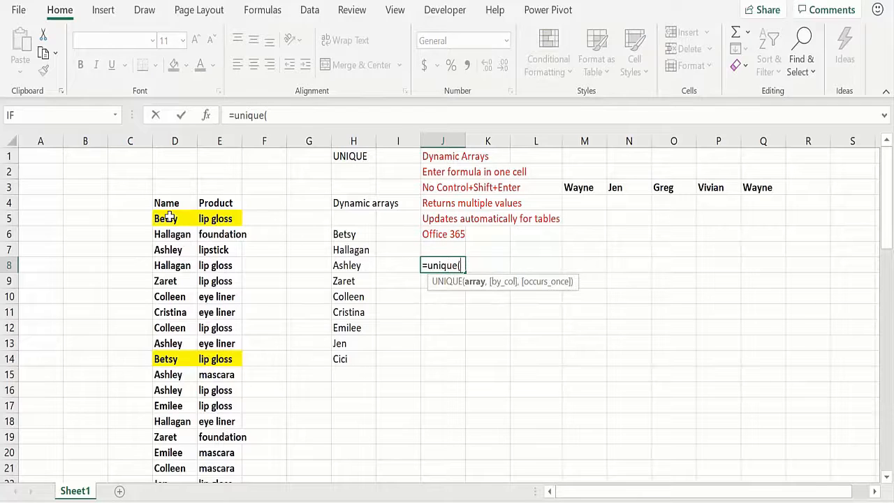
click(168, 218)
key(ctrl+shift+Down)
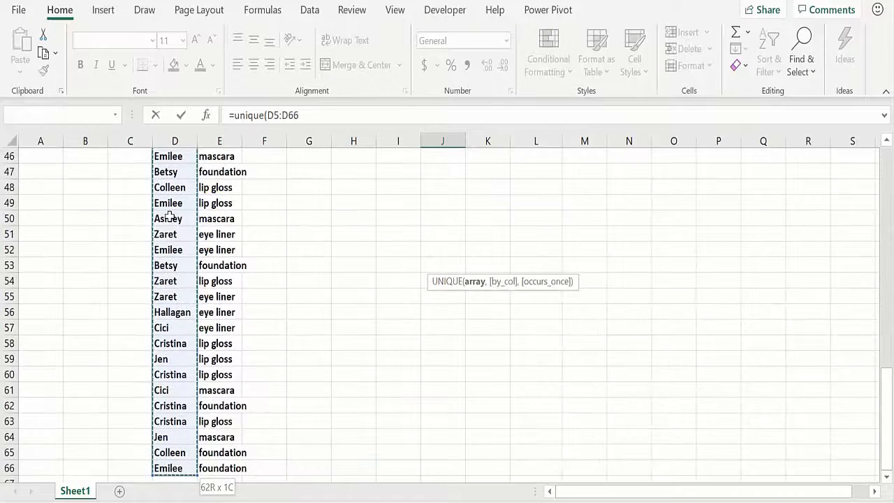
text())
key(Return)
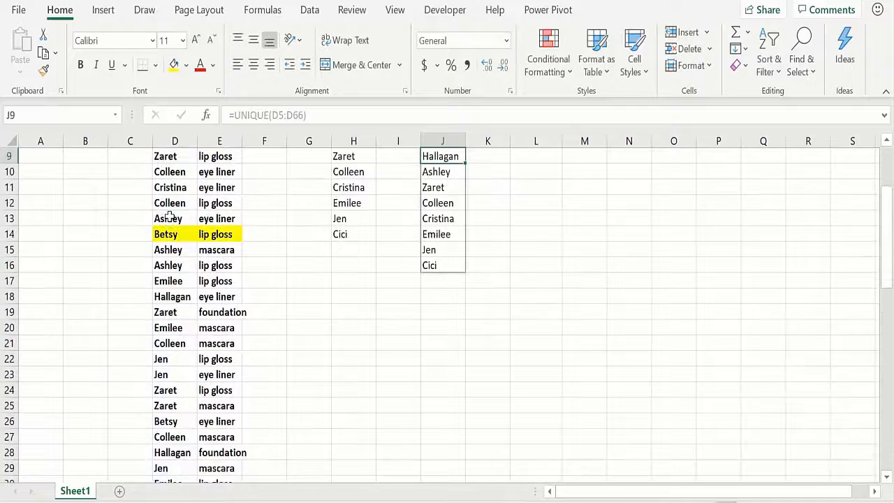
Step: Show the formula of J8 as text in cell J7 with =FORMULATEXT(J8)
key(Up)
key(Up)
key(Up)
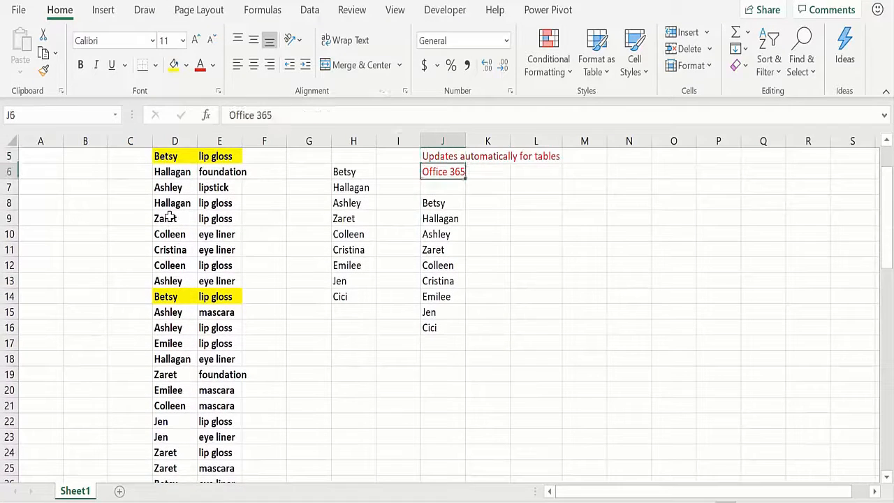
key(Down)
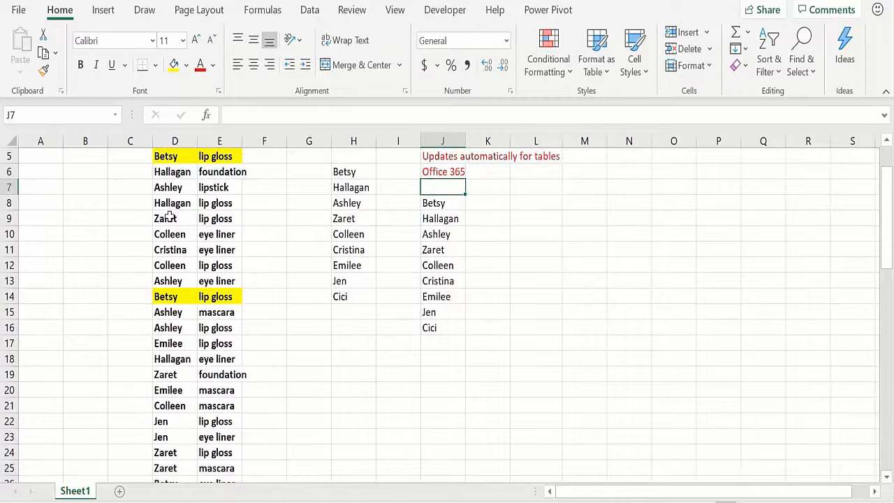
text(=form)
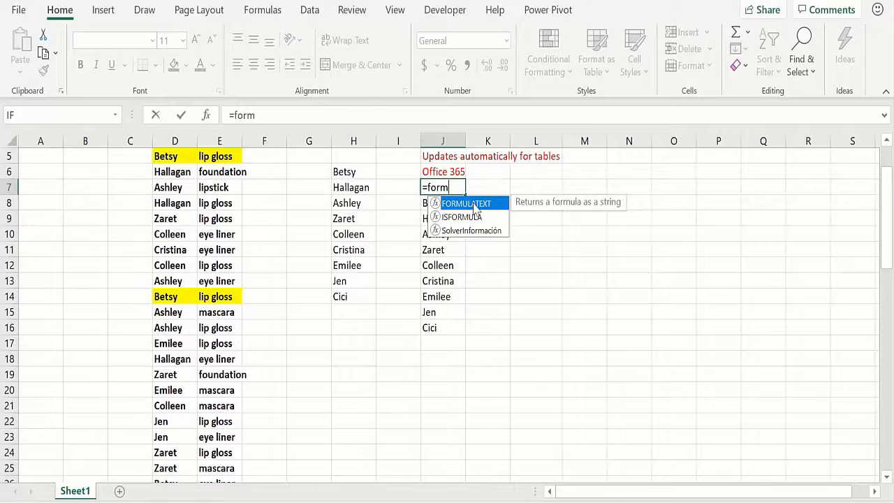
double_click(475, 204)
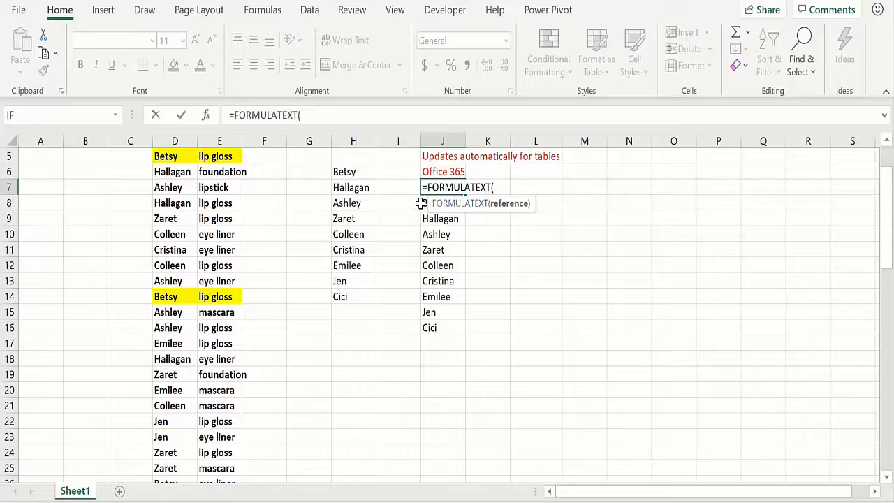
click(421, 202)
text())
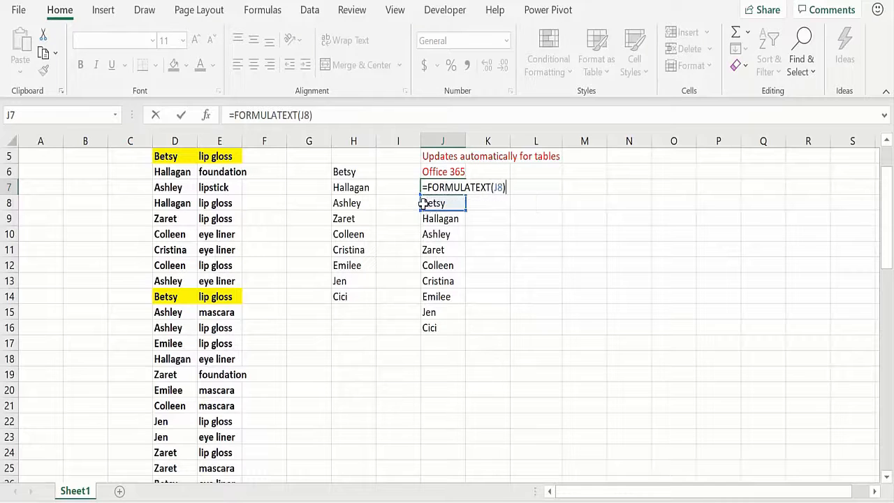
key(Return)
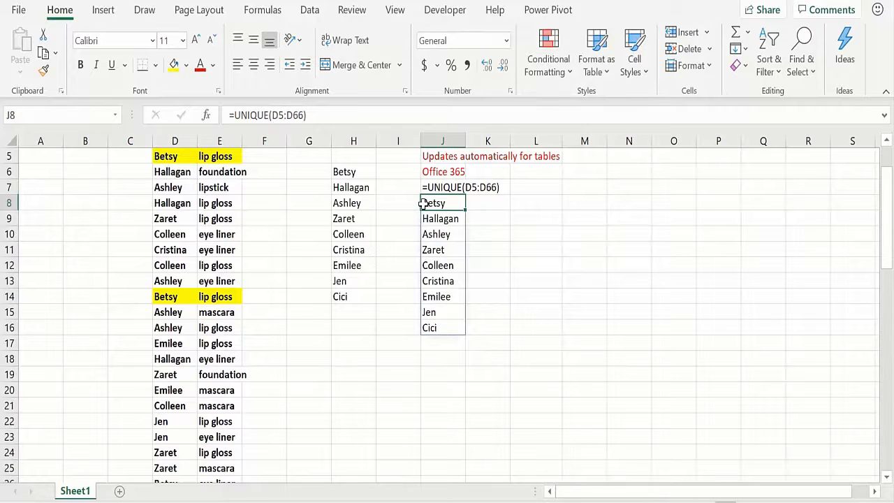
click(398, 321)
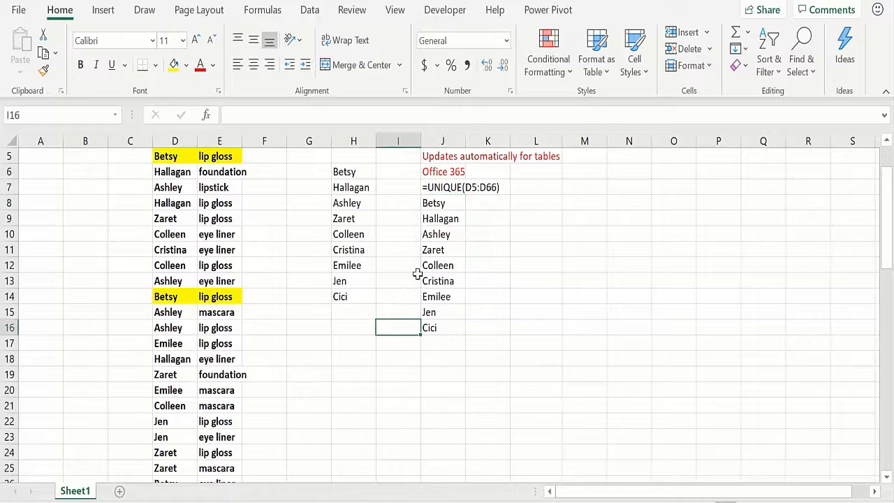
click(430, 253)
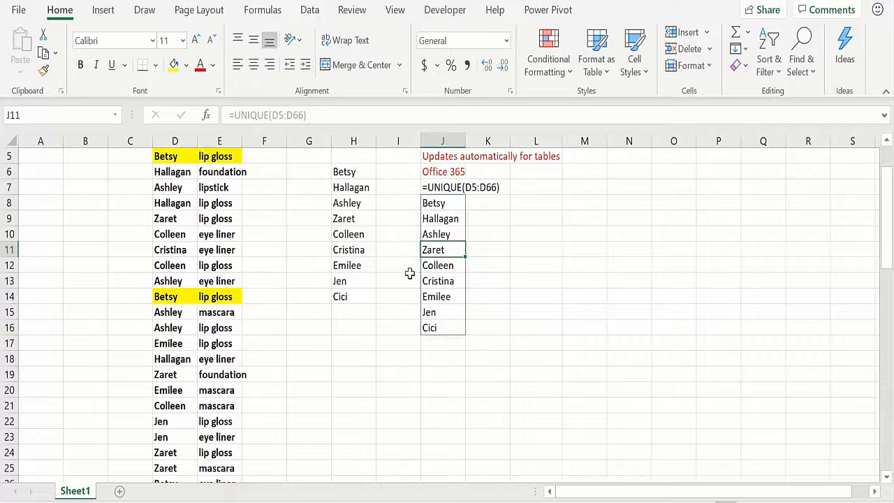
Step: Enter a sample first name in cell L10, within the range where a second unique list would spill
click(540, 202)
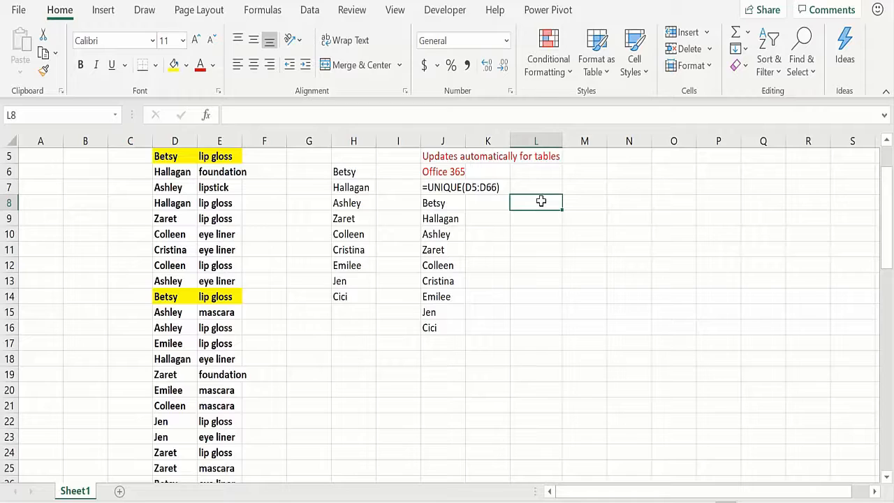
key(Down)
key(Down)
text(Wayne)
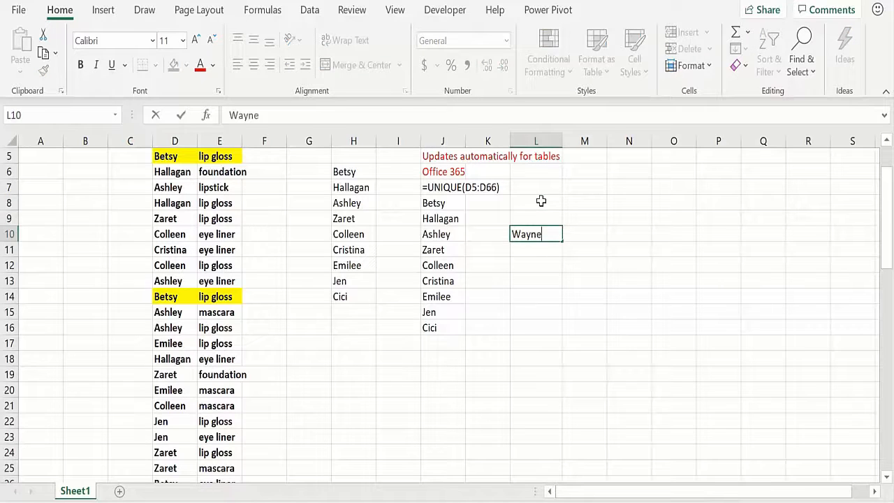
click(541, 201)
Step: Enter =UNIQUE(D5:D66) in cell L7, above the occupied cell L10, and select L7 to inspect its spill range
key(Up)
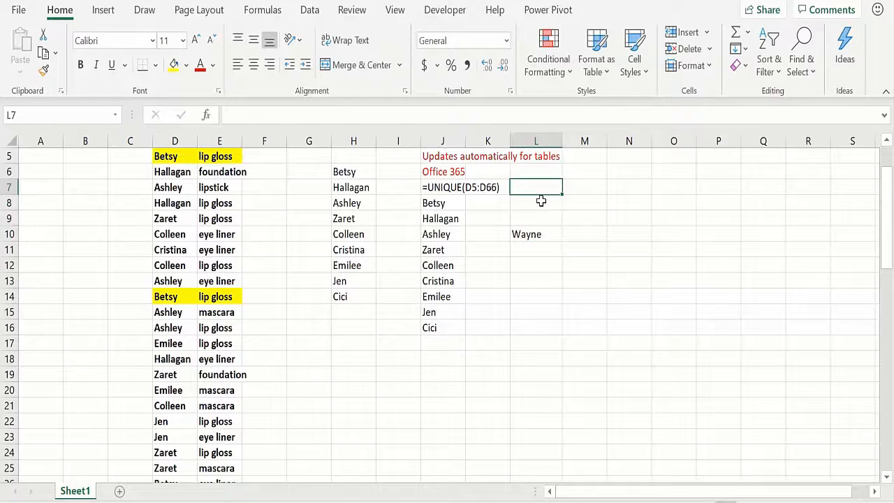
text(=unique)
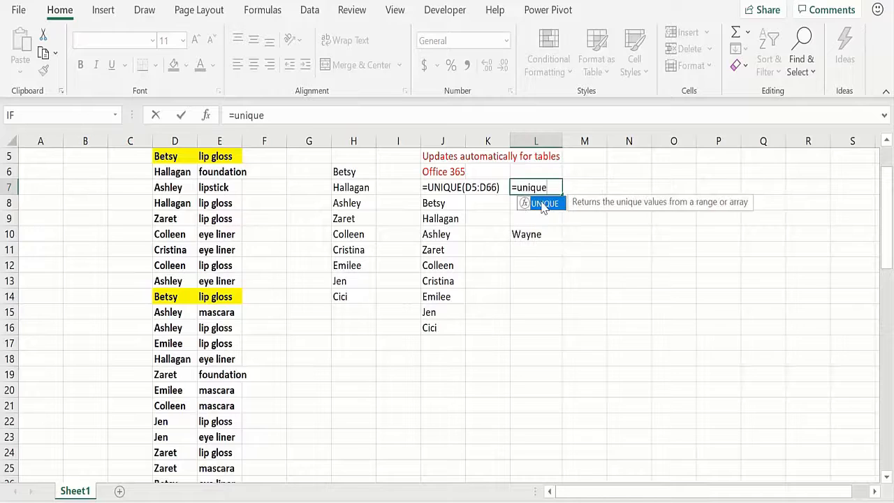
text((d5)
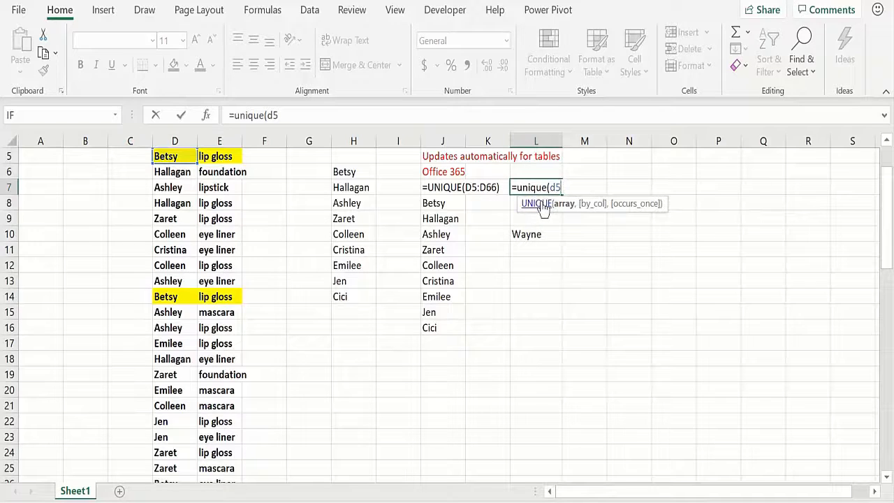
text(:d66)
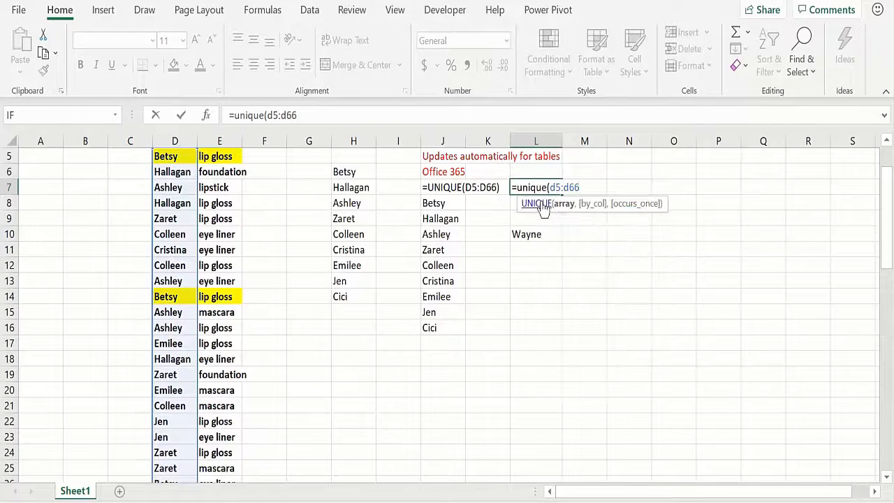
key(Return)
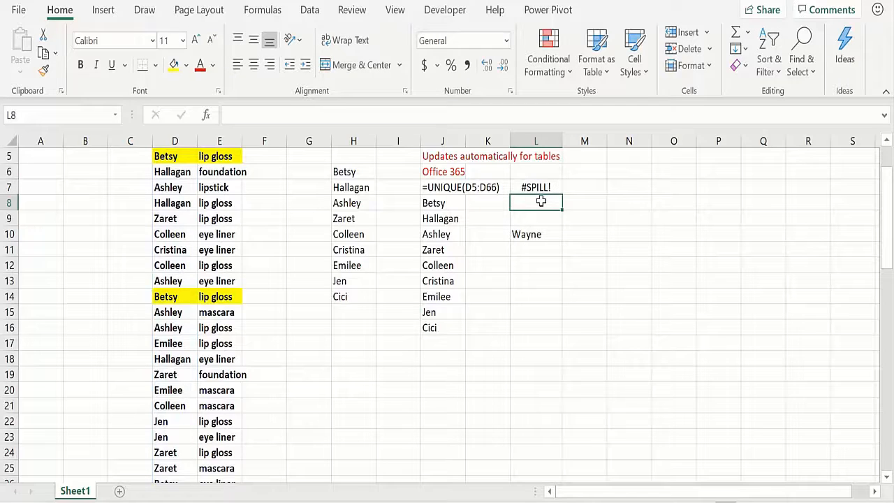
key(Up)
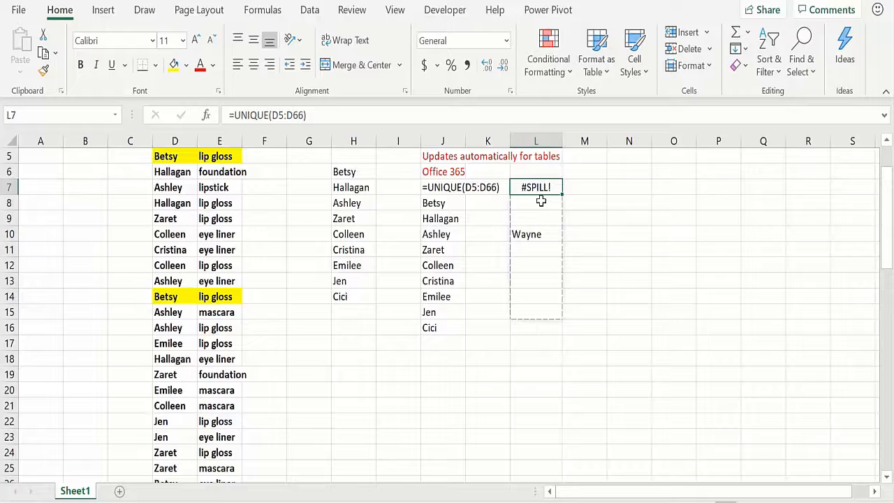
Step: Enter the formula =UNIQUE(E5:E66) in cell J18 to list the distinct products
click(435, 357)
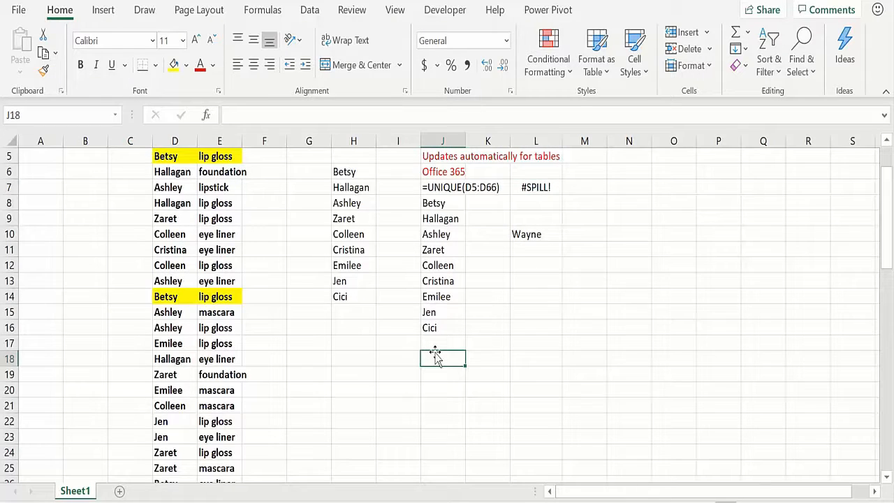
text(=un)
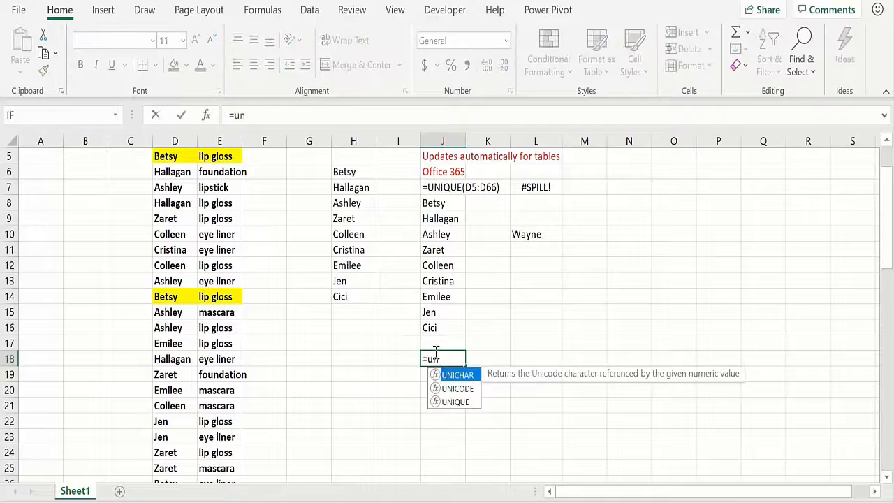
text(ique(e5)
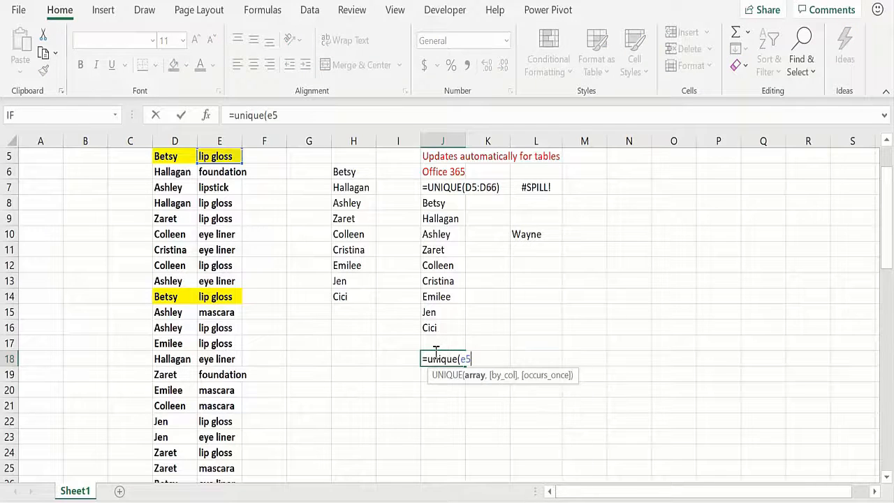
text(:E66)
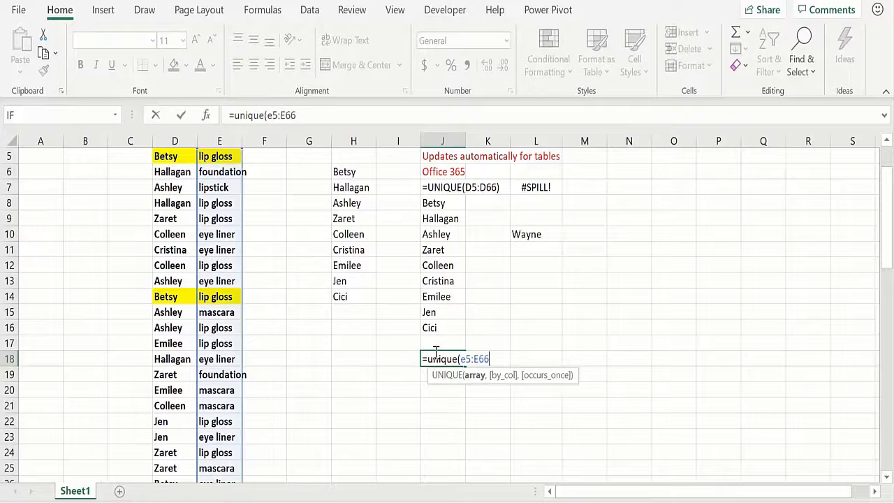
text())
key(Return)
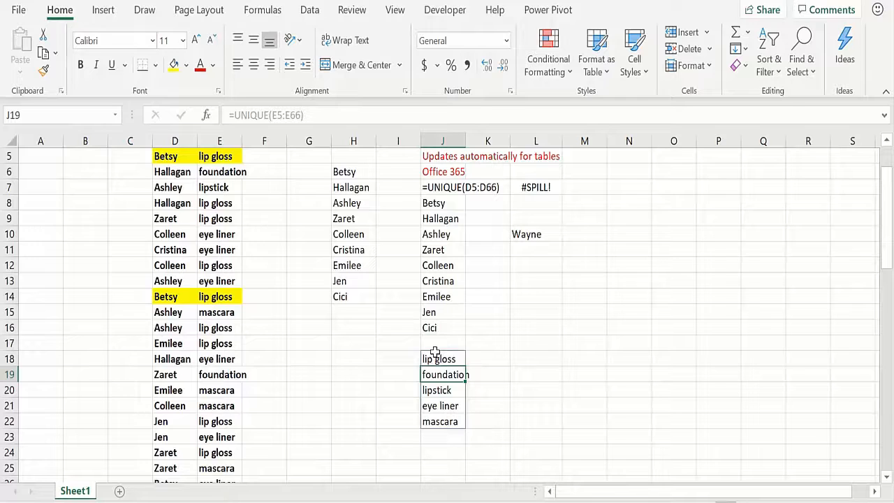
Step: Return to cell J1 at the top of the worksheet
key(ctrl+Up)
key(ctrl+Up)
key(ctrl+Up)
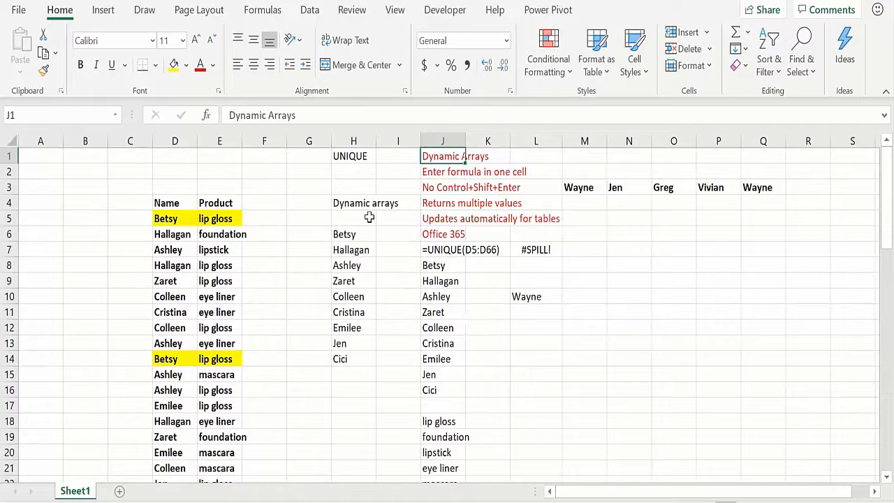
Step: Examine the optional By_col and Occurs_once arguments of the UNIQUE formula in cell J8, and leave the formula as is
click(441, 263)
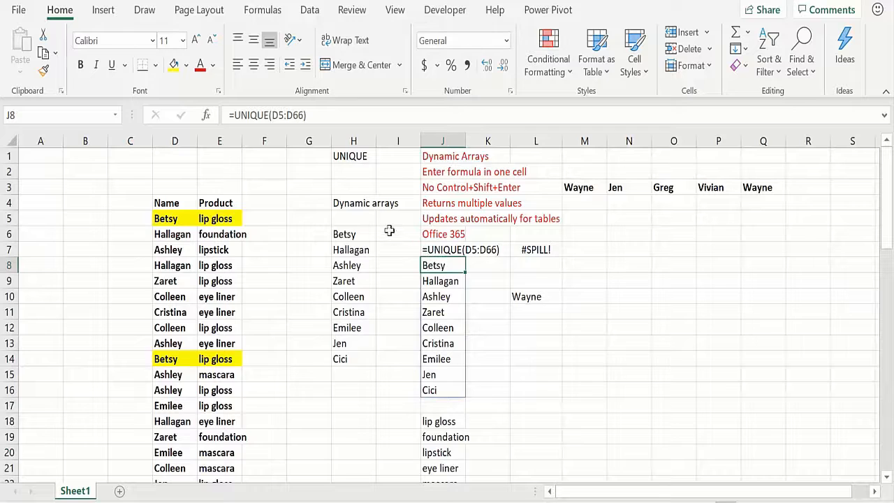
click(208, 115)
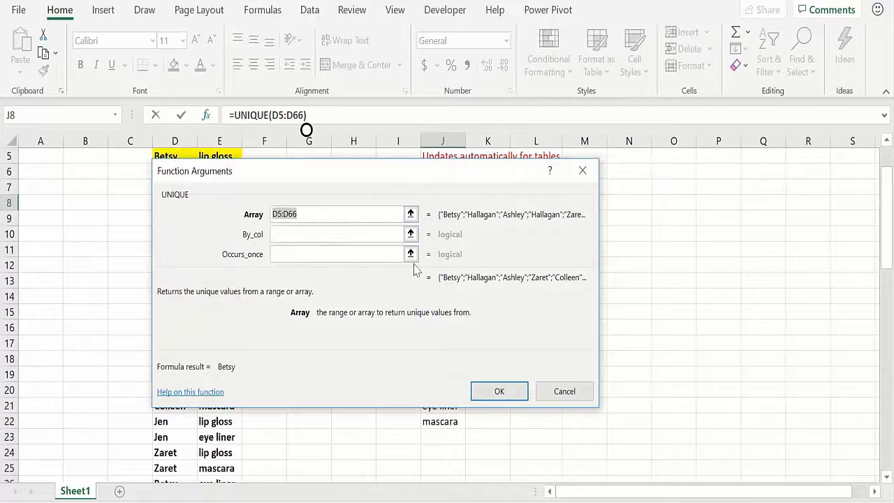
click(354, 250)
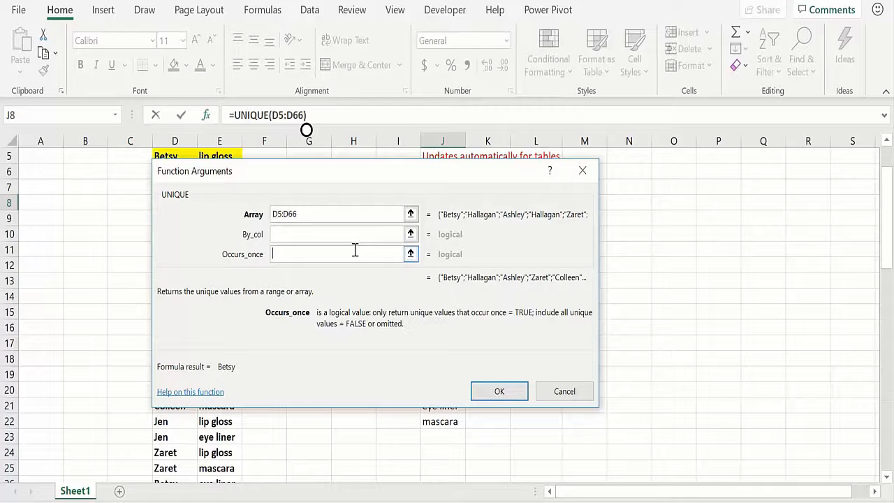
click(582, 171)
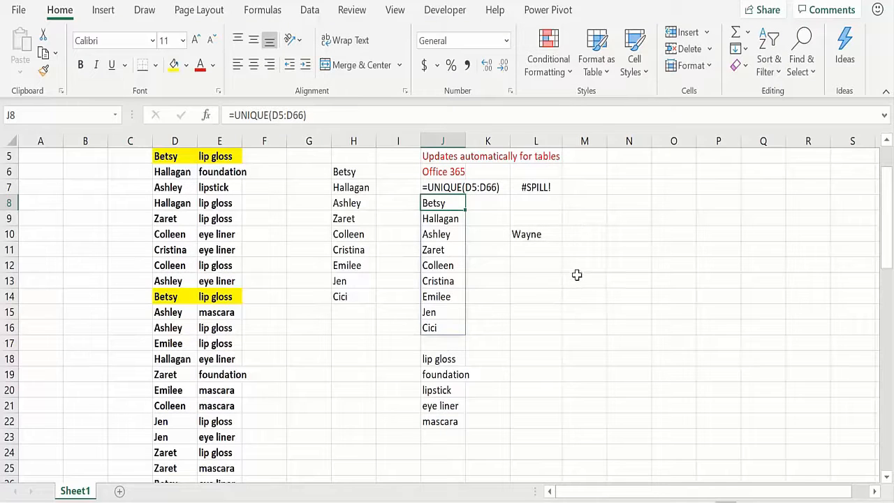
Step: Enter the formula =UNIQUE(D5:D13,Row,True) in cell M13 to extract names occurring only once
click(579, 280)
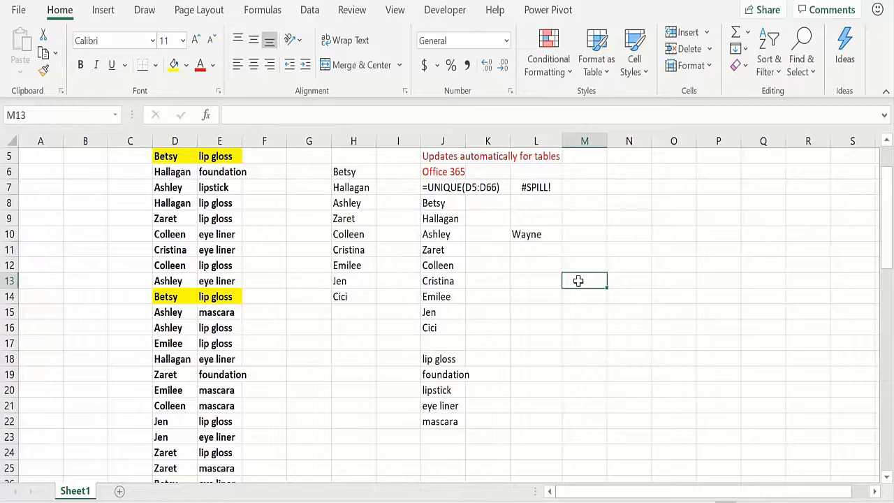
text(=unqiue)
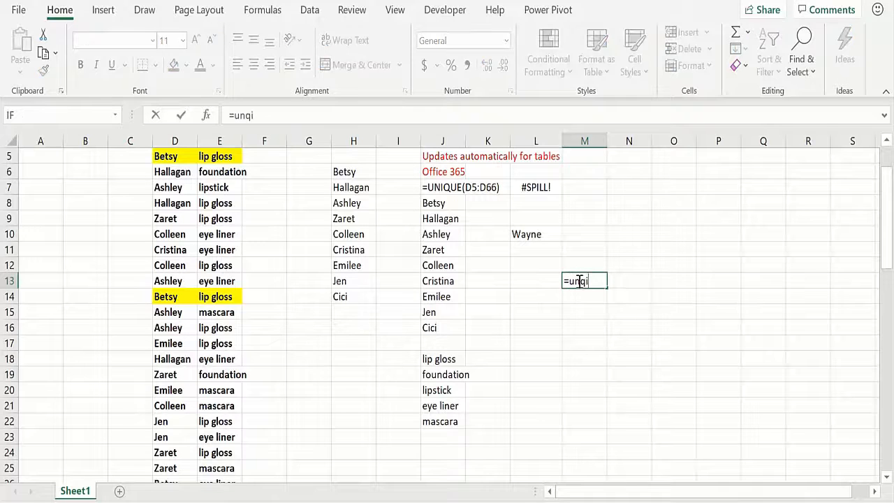
key(BackSpace)
key(BackSpace)
key(BackSpace)
text(u)
key(BackSpace)
key(BackSpace)
key(BackSpace)
text(i)
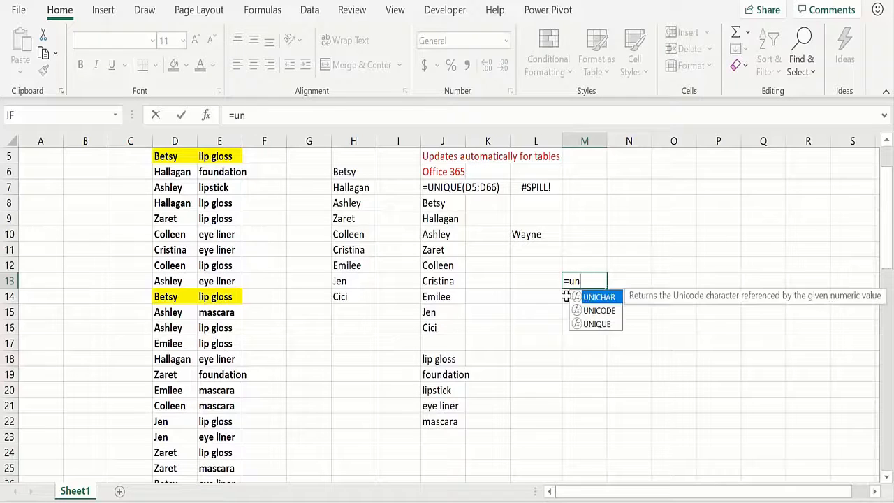
text(q)
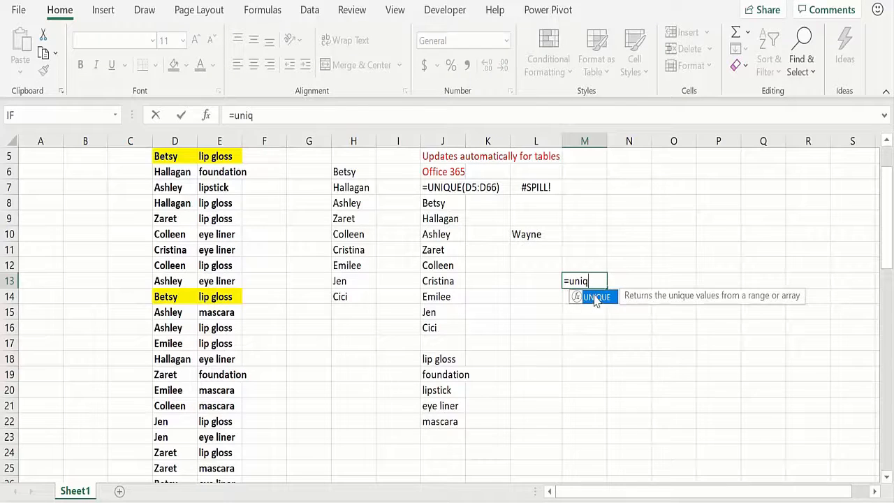
double_click(594, 297)
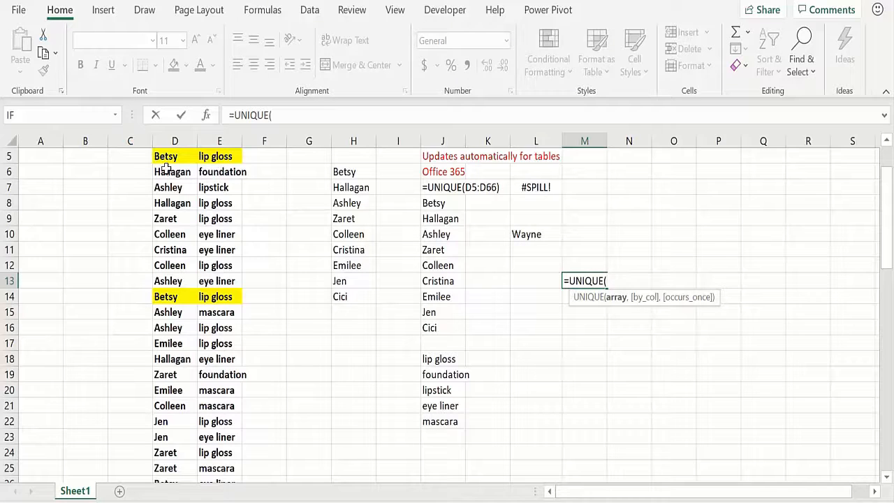
drag(164, 158, 161, 279)
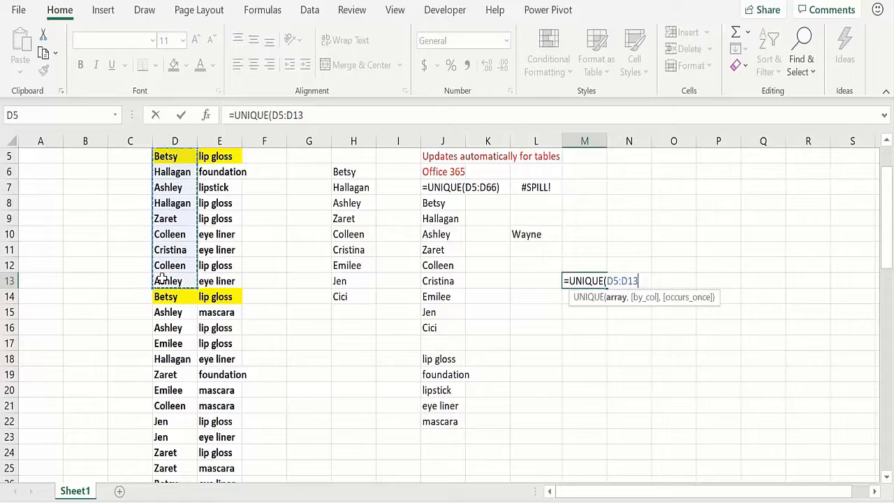
text(,)
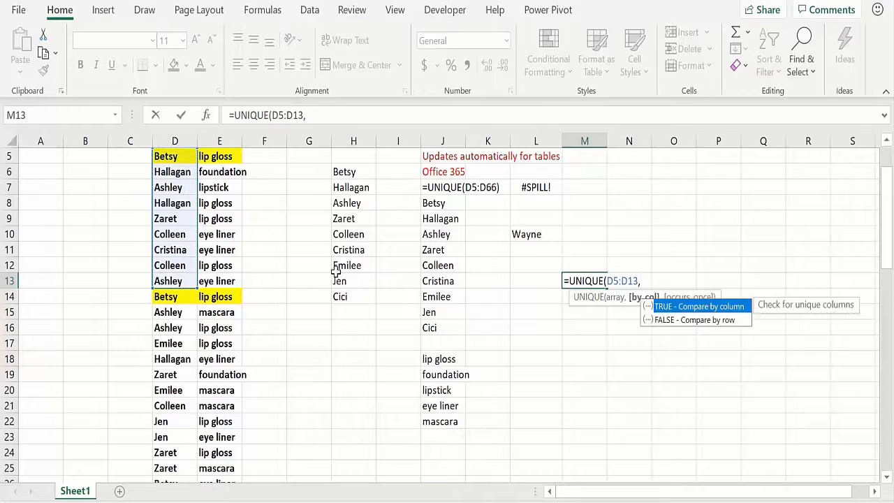
text(Row,)
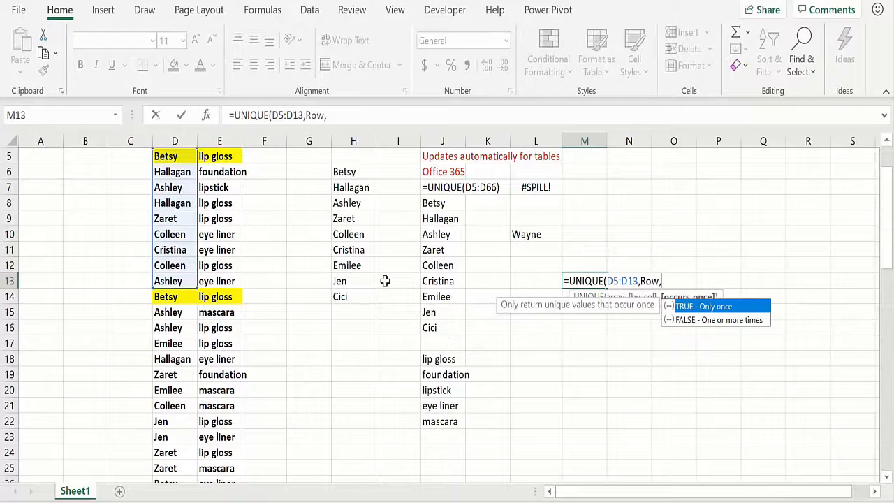
text(True))
key(Return)
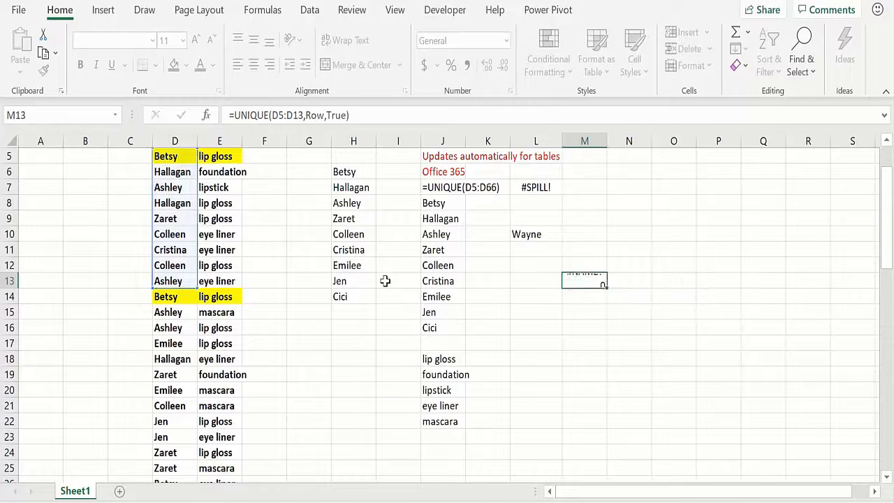
Step: Replace the Row argument with FALSE in cell M13's UNIQUE formula so that it compares by row
key(Up)
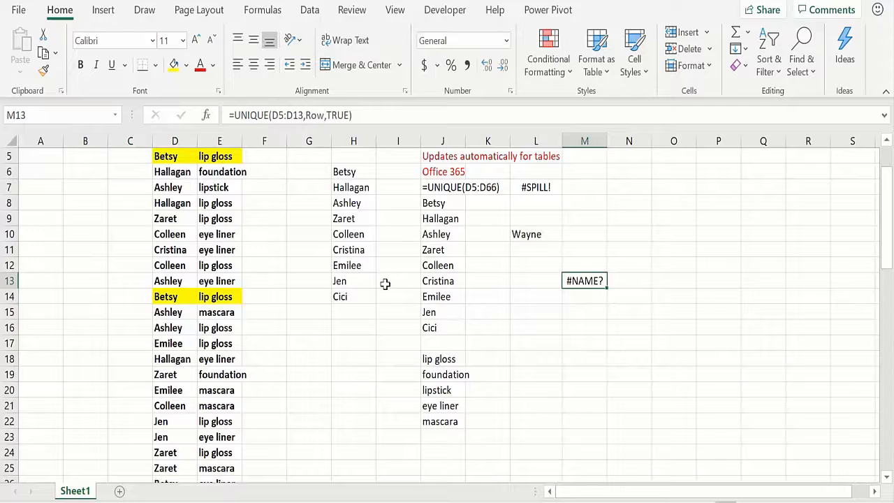
click(306, 116)
drag(306, 115, 324, 116)
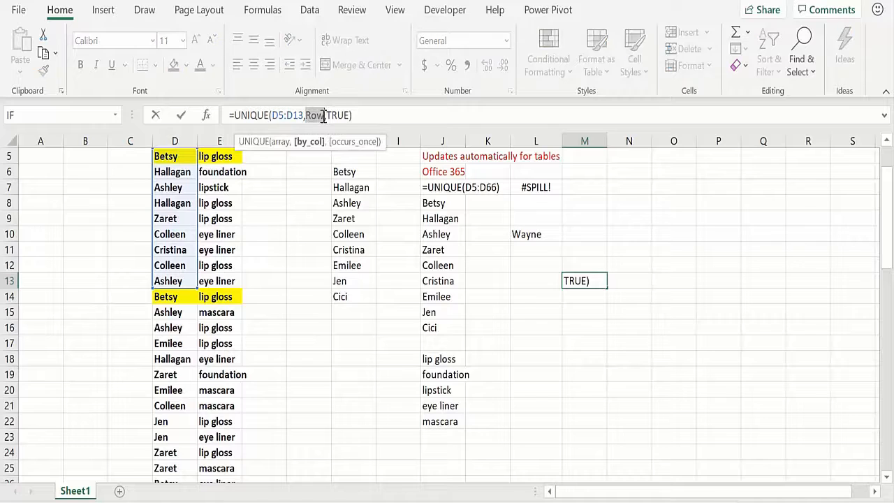
text(False)
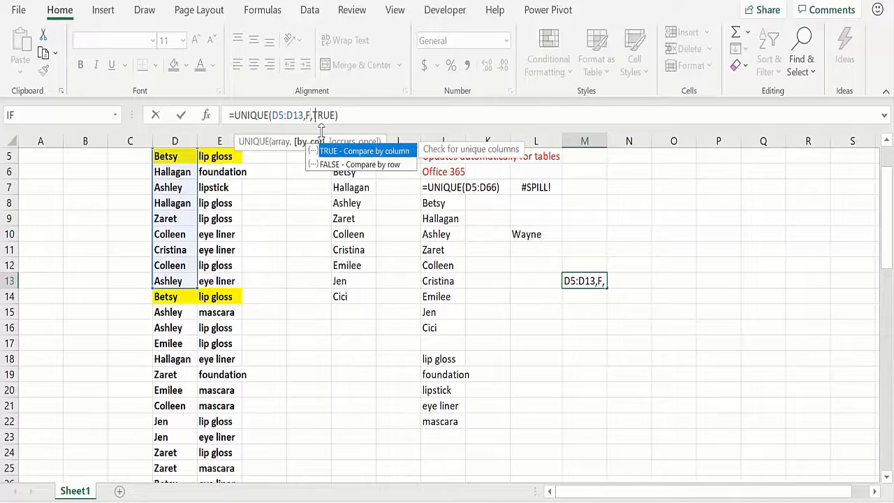
key(Return)
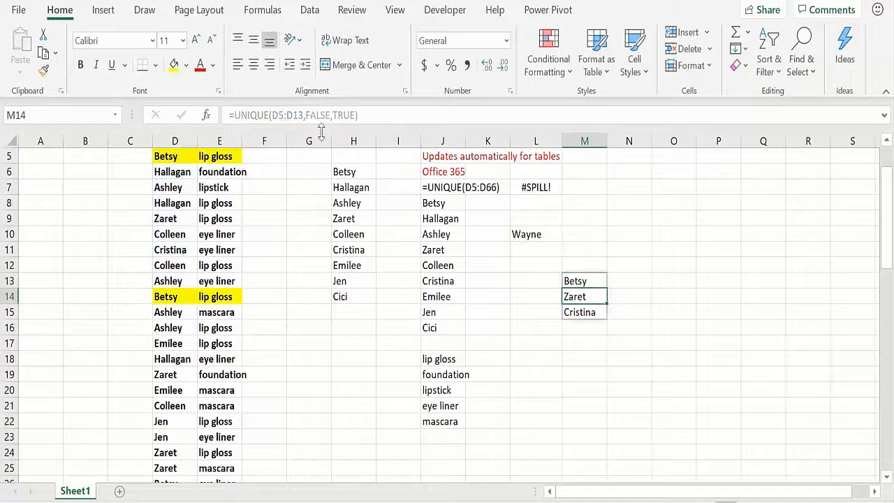
Step: Enter =FORMULATEXT(M13) in cell M11 to display the formula used for the names occurring once
key(Up)
key(Up)
key(Up)
text(=form)
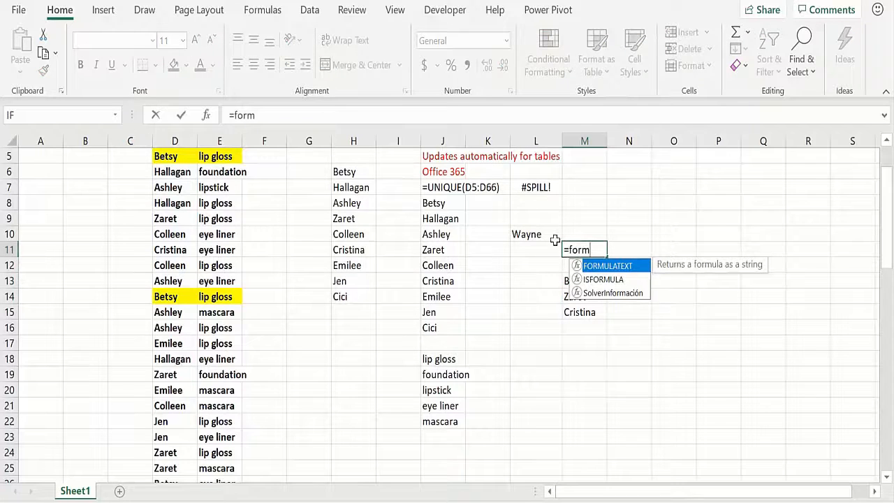
double_click(607, 267)
click(569, 279)
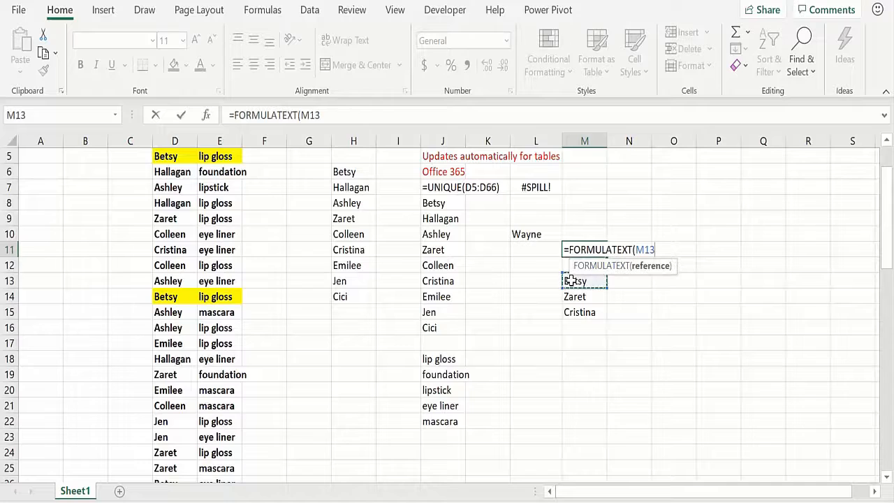
text())
key(Return)
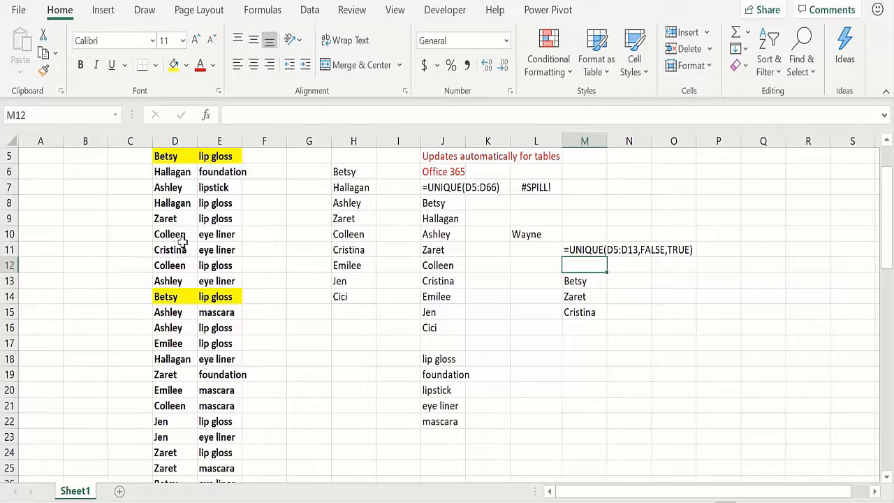
click(177, 263)
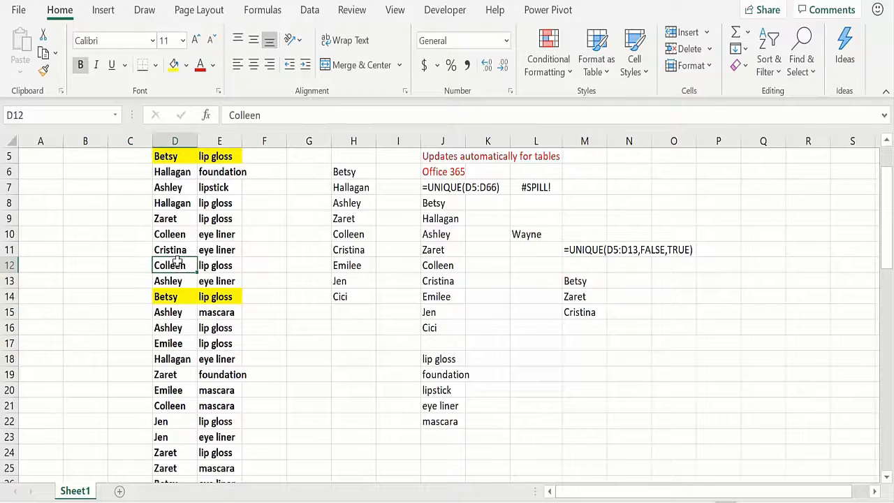
click(180, 216)
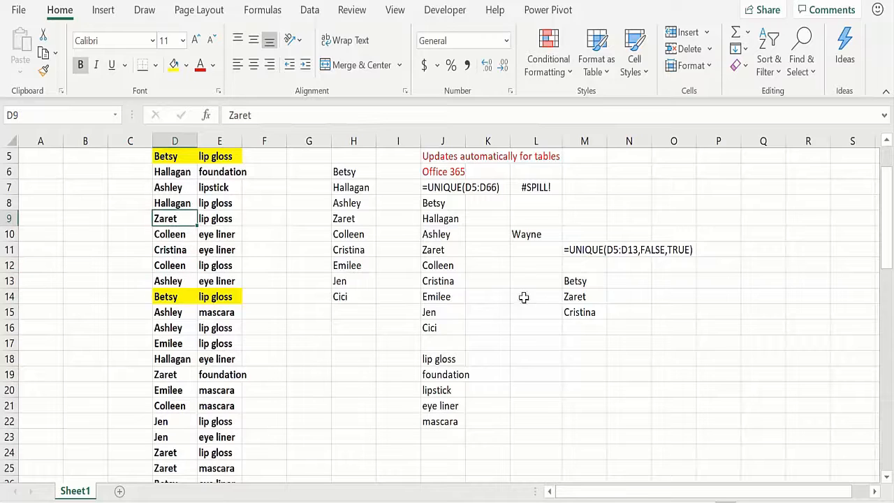
click(580, 266)
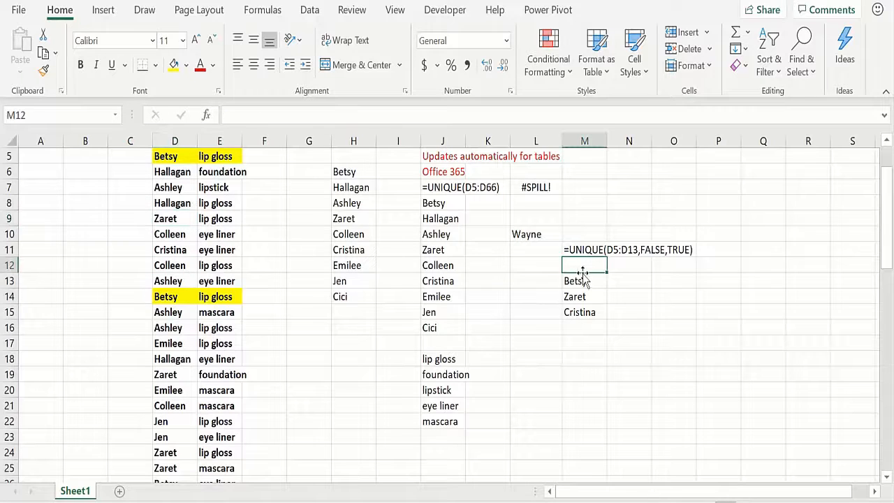
text(onl)
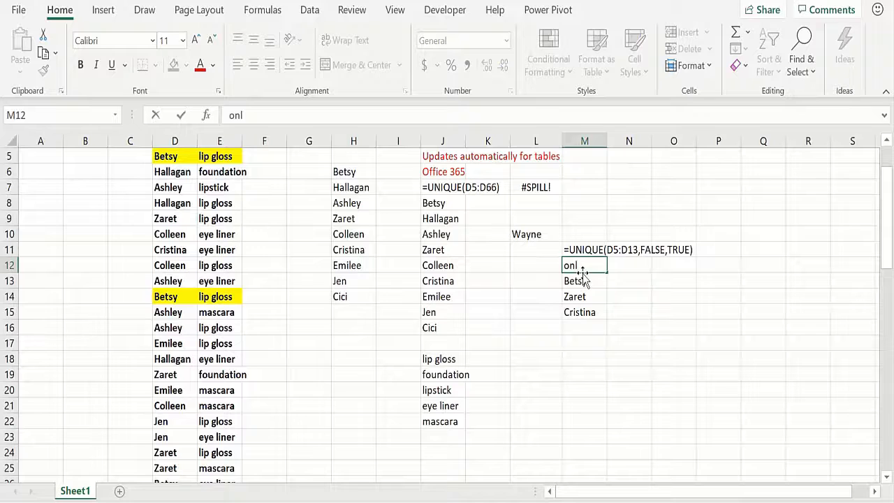
key(Escape)
key(Down)
key(Up)
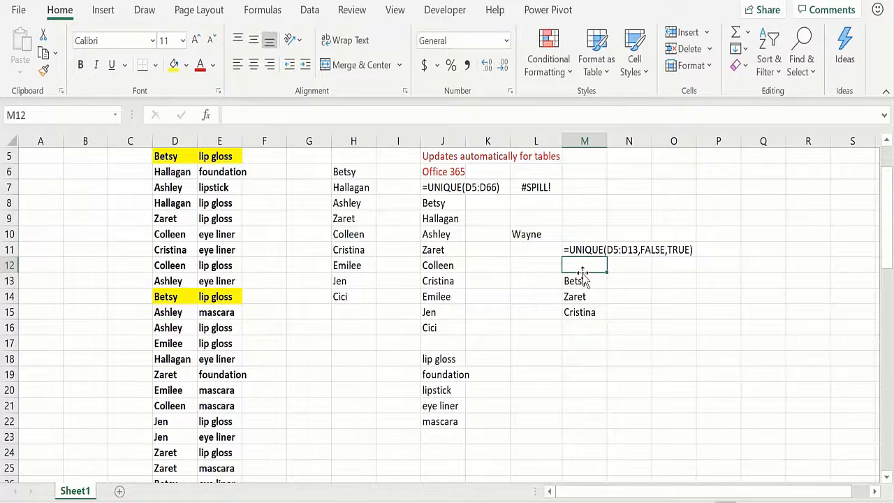
text(only)
key(BackSpace)
key(BackSpace)
key(BackSpace)
key(BackSpace)
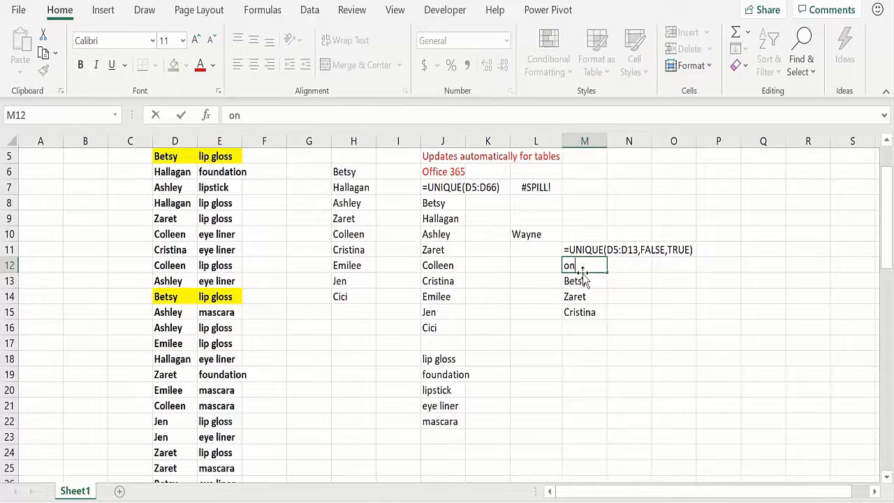
Step: Label cell M12 with the text 'Names only ocurring once' and select the UNIQUE formula in M13
text(Namesd)
key(BackSpace)
text(only)
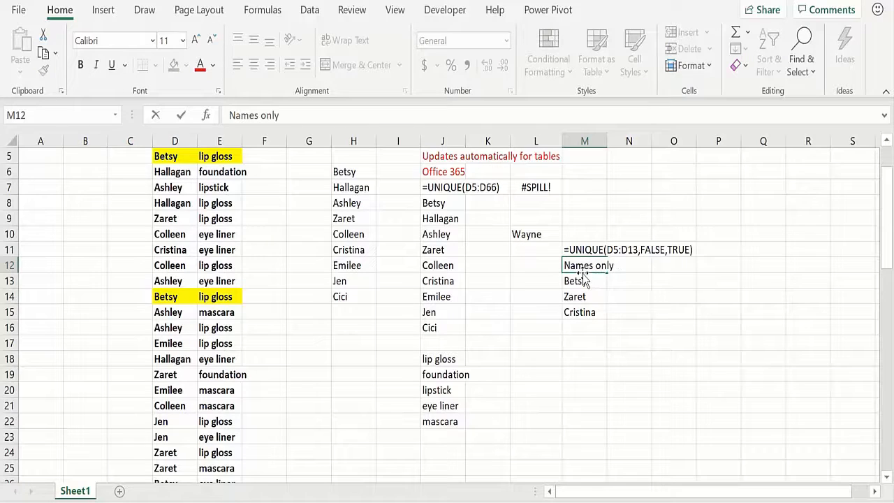
text( ocurring once)
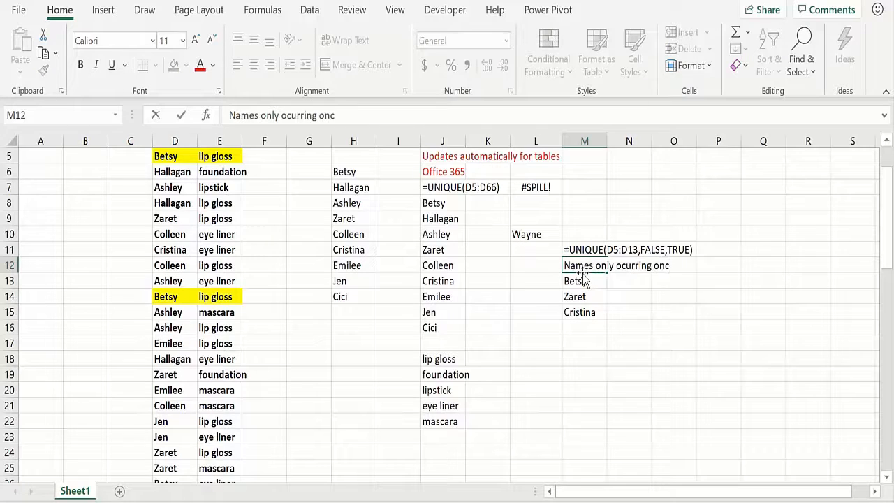
key(ctrl+Return)
click(583, 279)
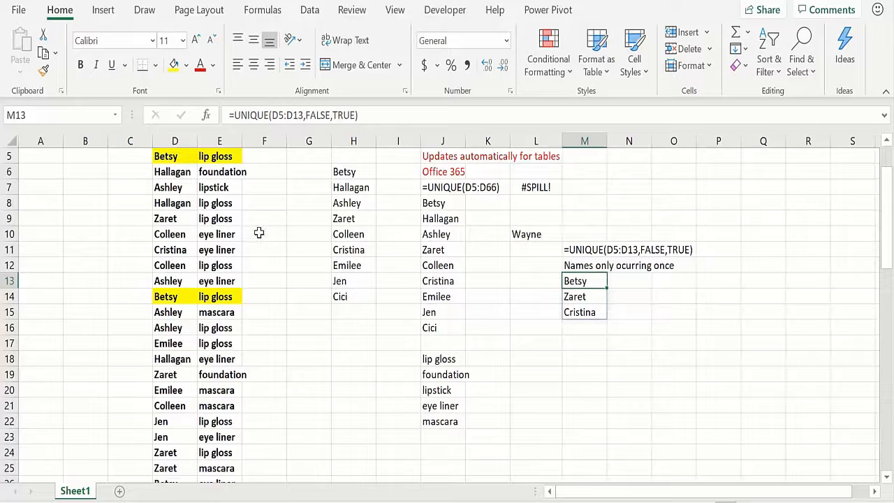
Step: Examine the upper part of the name and product list, ending on its first entry in cell D5
click(175, 219)
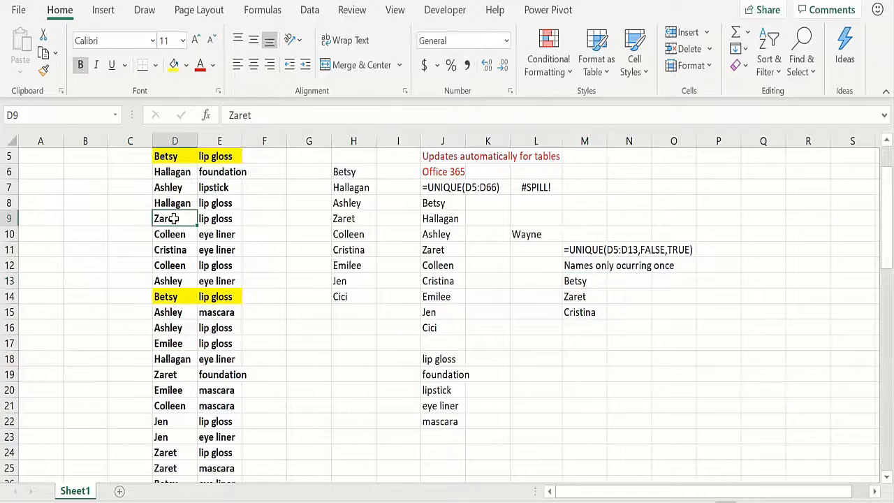
key(Up)
key(Up)
key(Up)
key(Up)
key(Up)
key(Up)
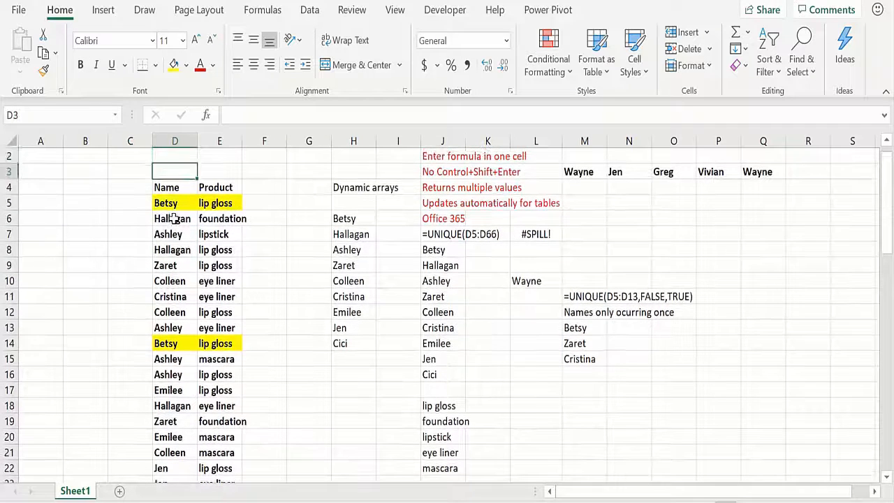
key(Down)
key(Down)
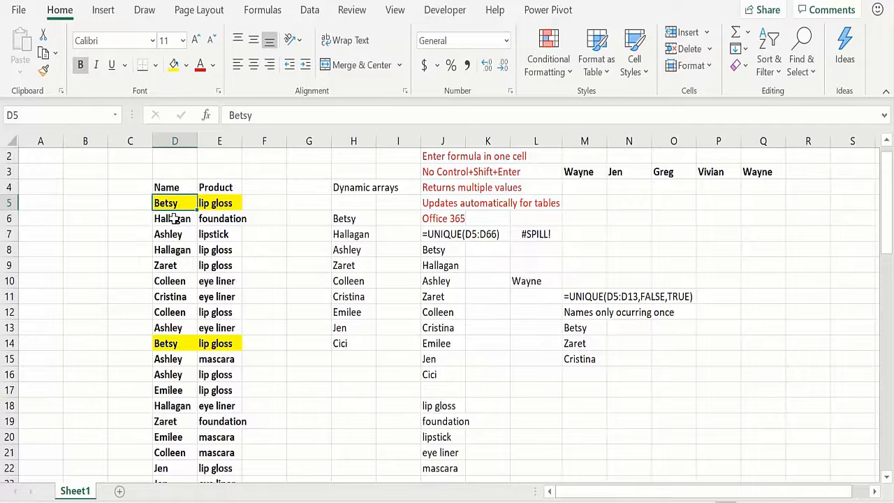
Step: Enter =UNIQUE(D5:E66) in cell M17 to list the unique name and product combinations
key(Down)
key(Down)
key(Down)
key(Down)
key(Down)
key(Down)
key(Down)
key(Down)
key(Down)
key(Down)
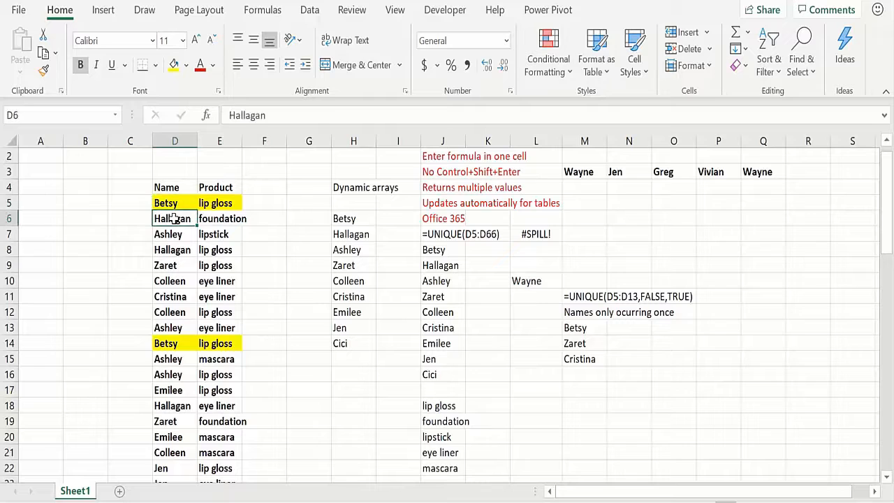
key(Right)
key(Right)
key(Right)
key(Right)
key(Right)
key(Right)
key(Down)
key(Down)
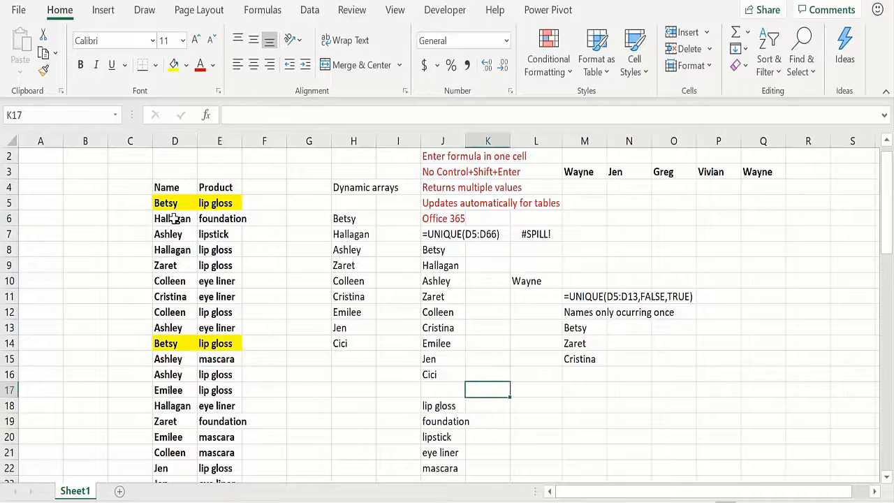
key(Right)
key(Right)
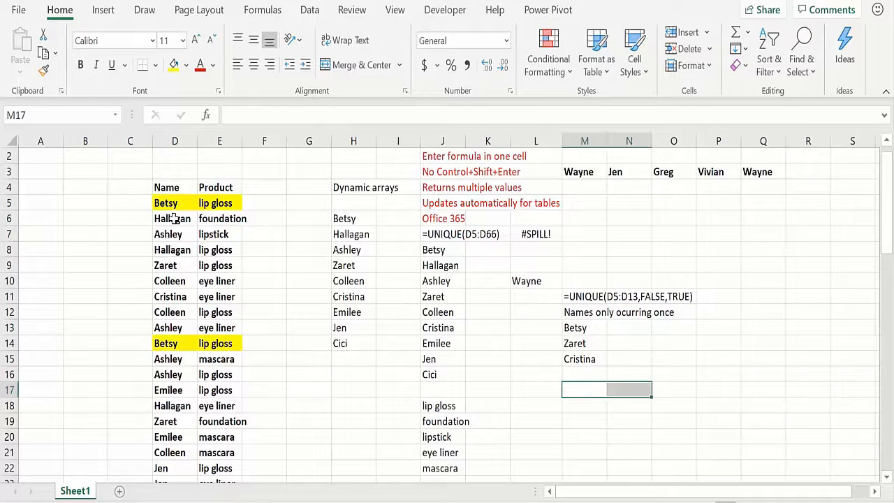
text(=unique)
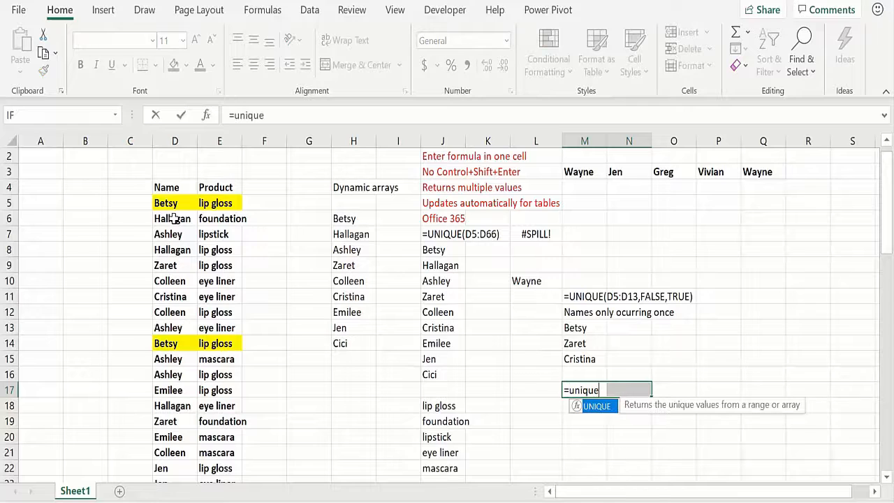
text(()
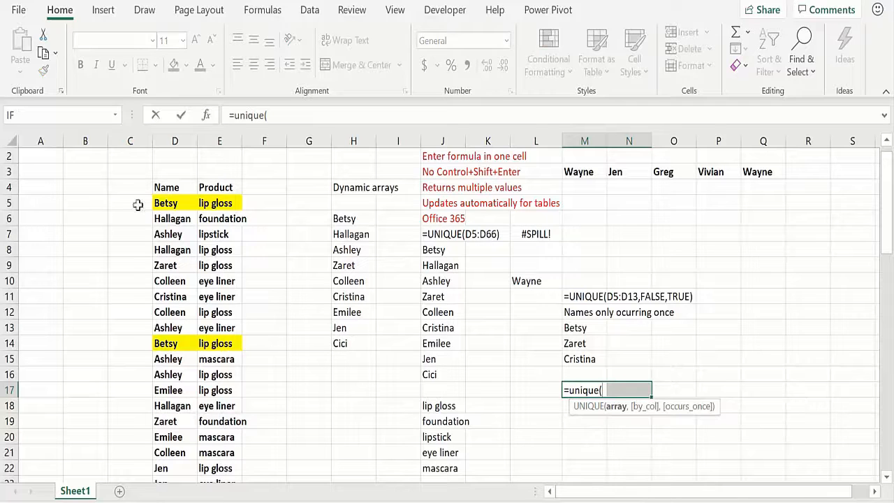
click(186, 203)
key(shift+Right)
key(ctrl+shift+Down)
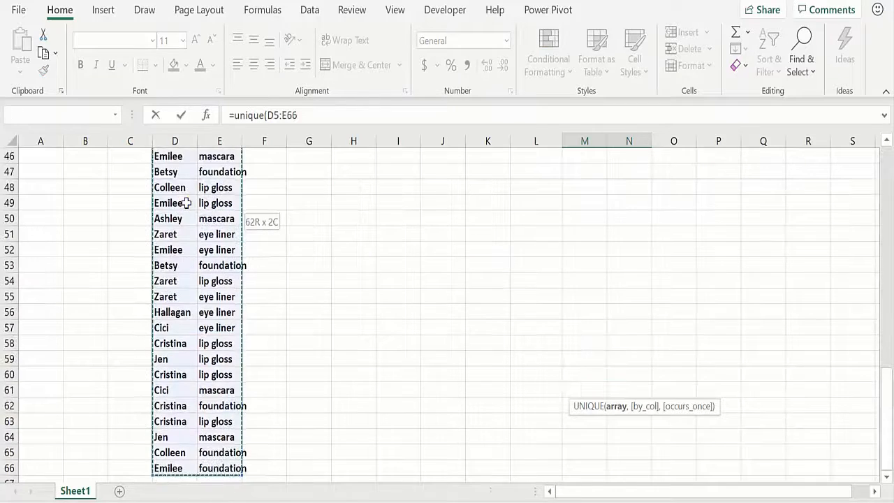
text())
key(Tab)
Step: Enter =FORMULATEXT(M17) in cell M16 to display the formula used for the unique combinations
key(Up)
key(Up)
key(Up)
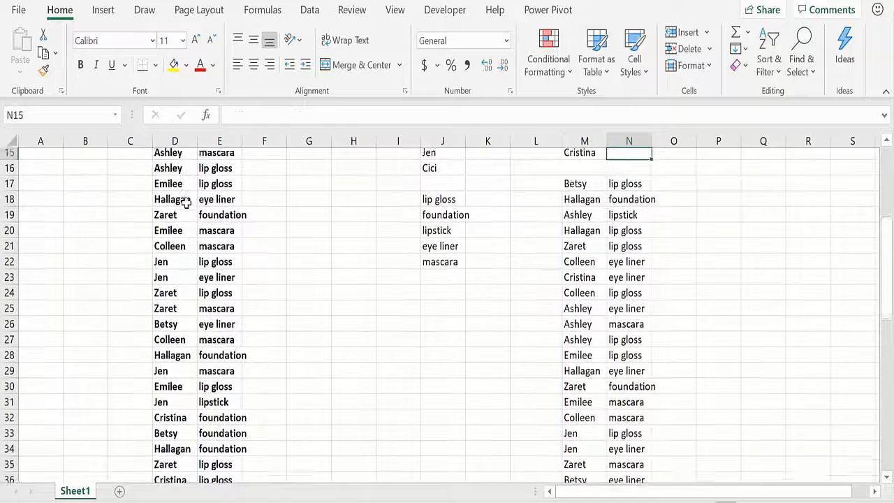
key(Down)
key(Down)
key(Left)
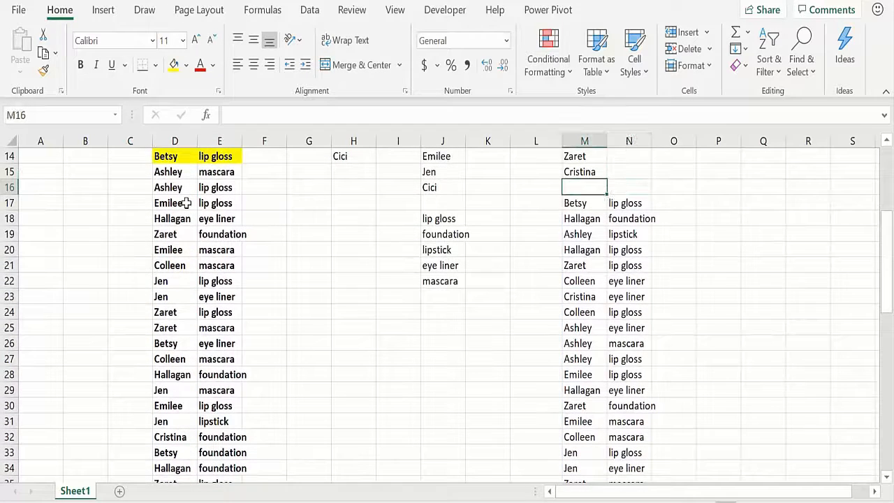
text(=form)
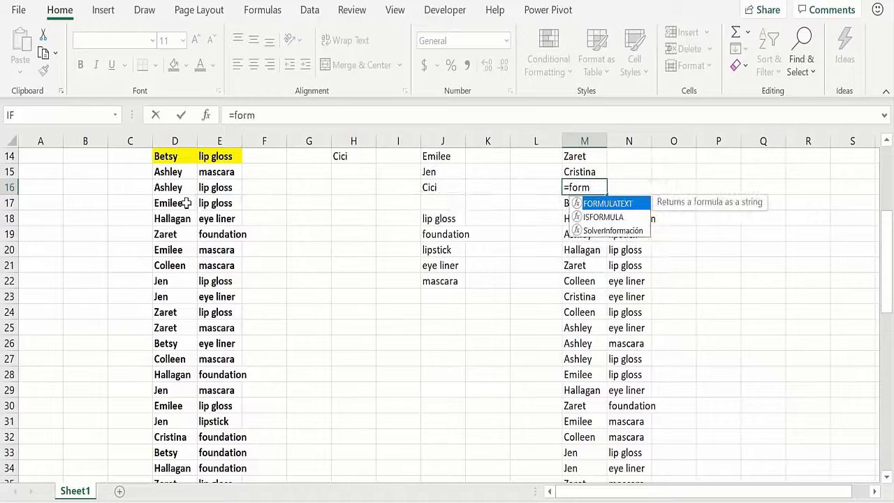
double_click(608, 204)
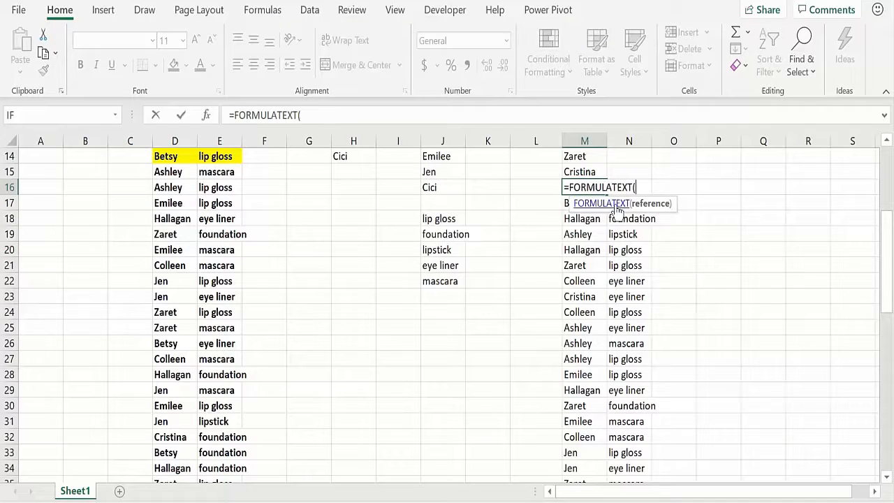
click(568, 203)
text())
key(Return)
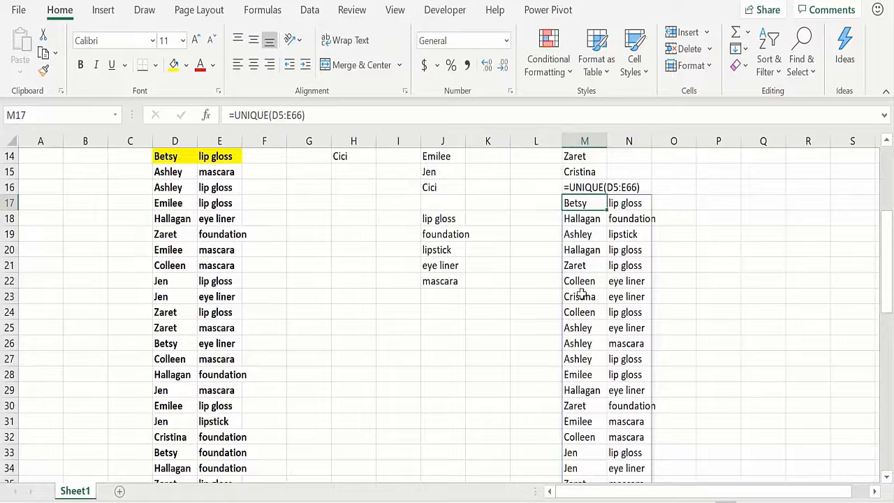
Step: Enter =UNIQUE(D5:E14) in cell P15 to list the unique combinations from the first ten rows of the list
key(Page_Down)
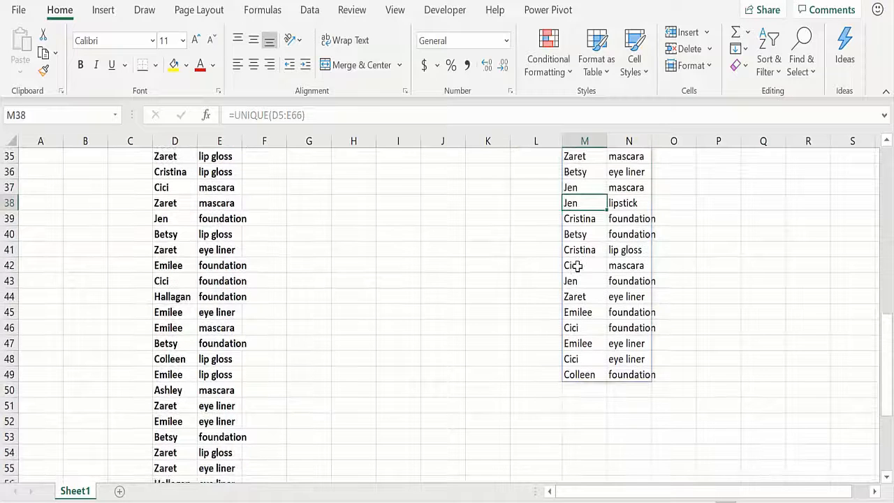
key(Page_Up)
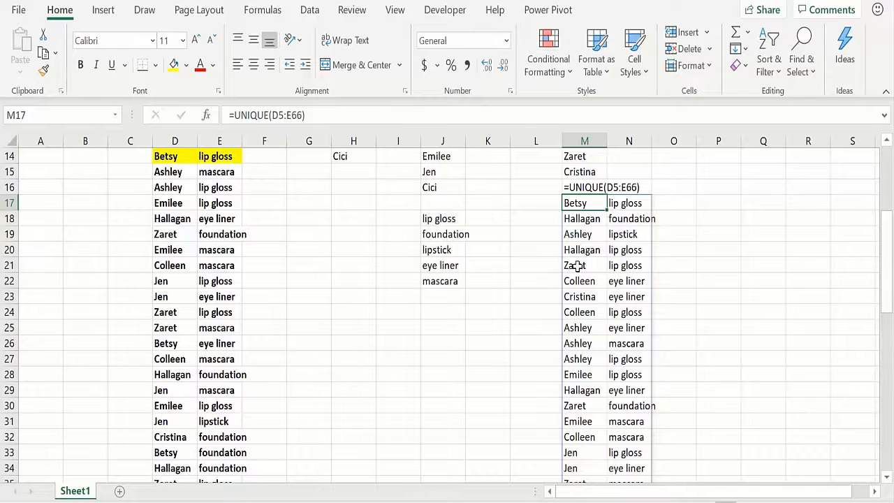
scroll(574, 265, up, 4)
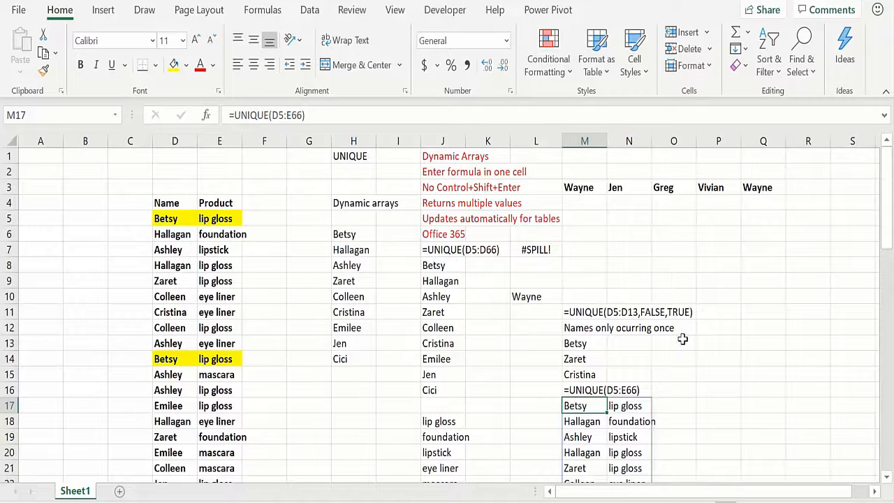
click(714, 375)
drag(716, 377, 745, 376)
text(=uni)
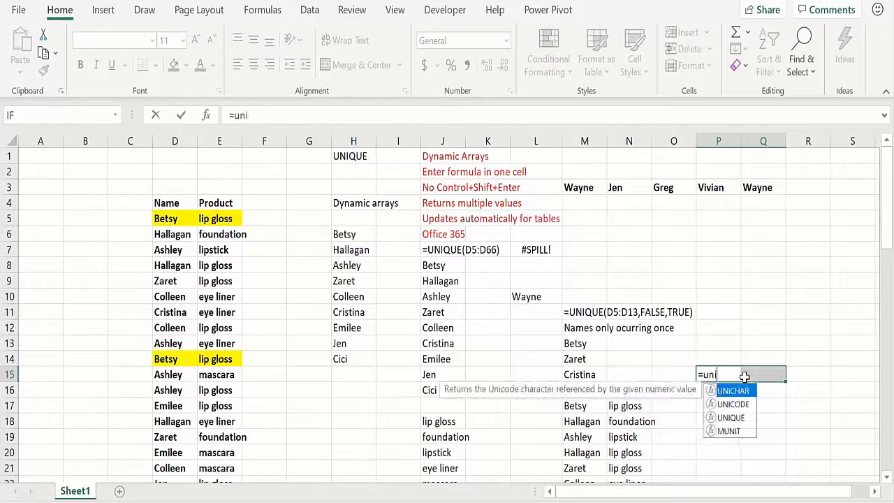
text(que()
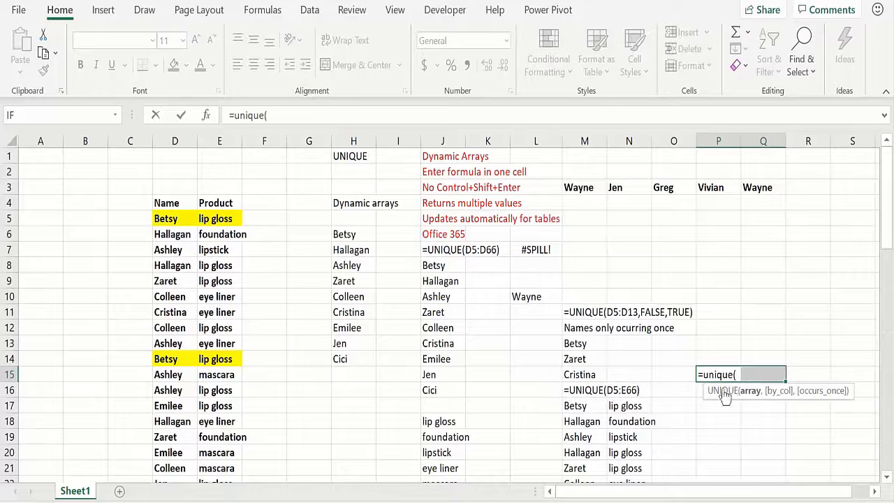
drag(167, 221, 217, 347)
key(ctrl+Return)
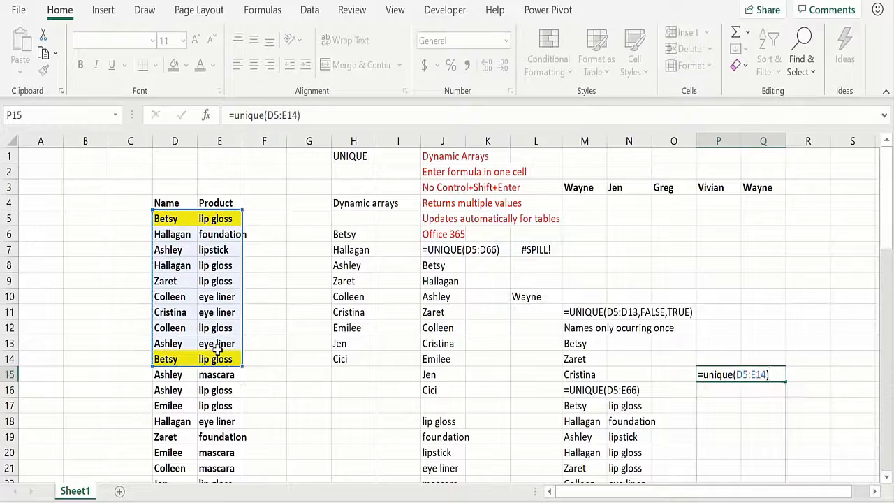
Step: Extend the UNIQUE formula in cell P15 with the arguments FALSE and TRUE to return only combinations occurring once
key(Up)
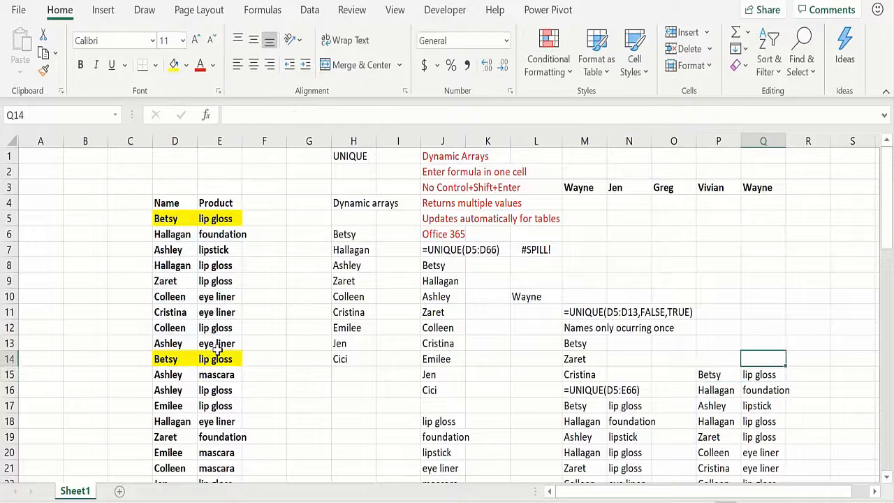
key(Down)
key(Left)
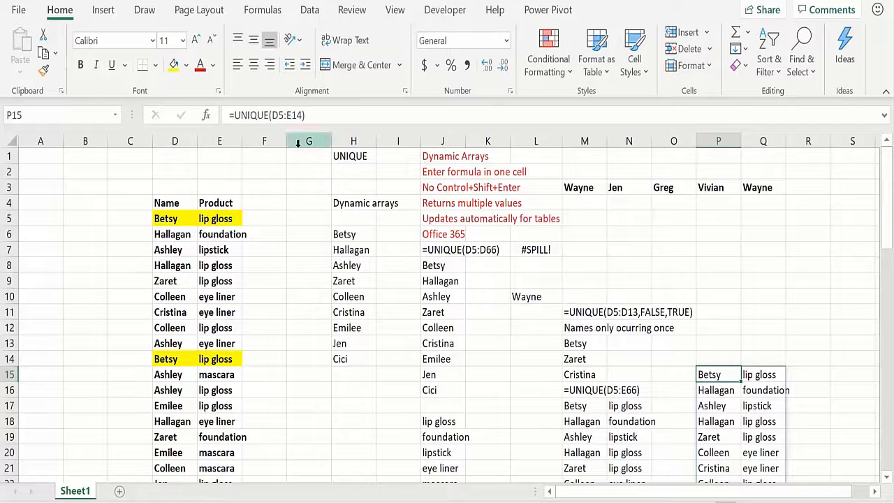
click(302, 115)
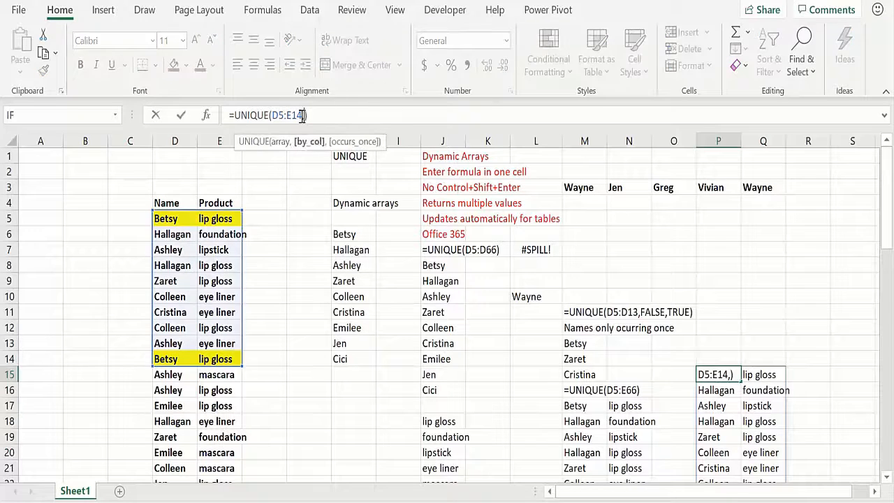
text(,false,true)
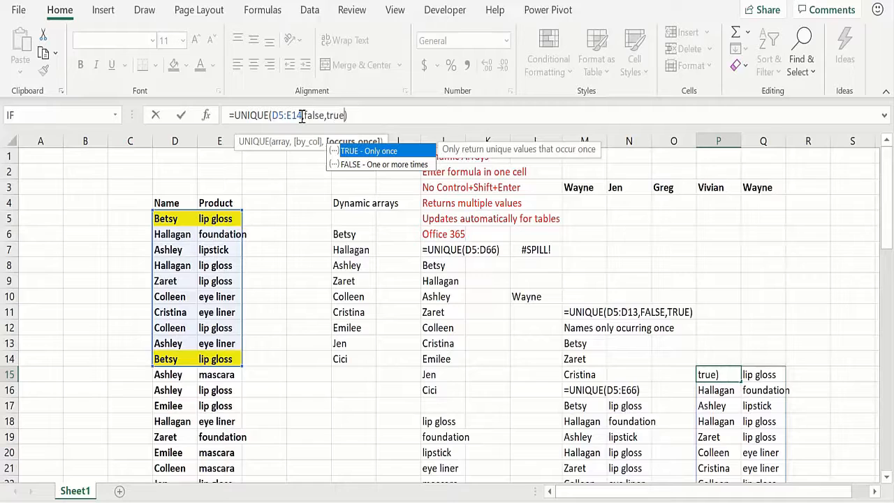
key(Return)
Step: Examine the spilled name and product combinations below cell P15
key(Down)
key(Down)
key(Down)
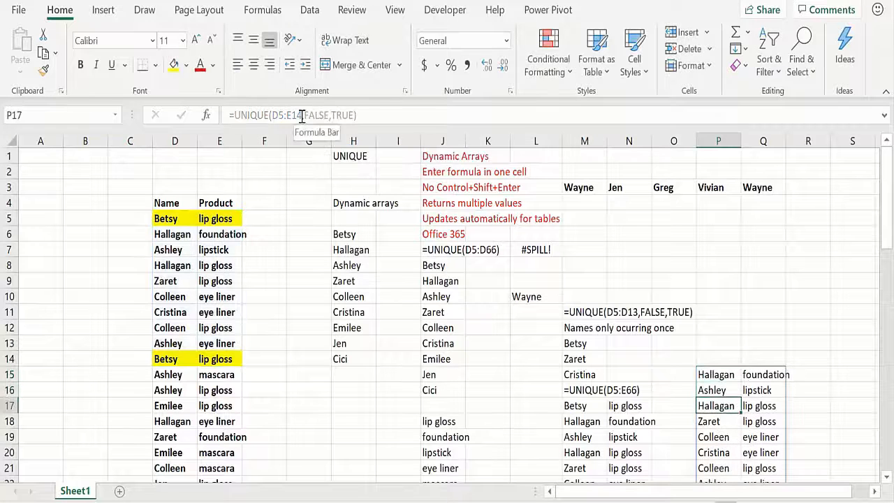
key(Down)
key(Down)
key(Down)
key(Down)
key(Up)
key(Up)
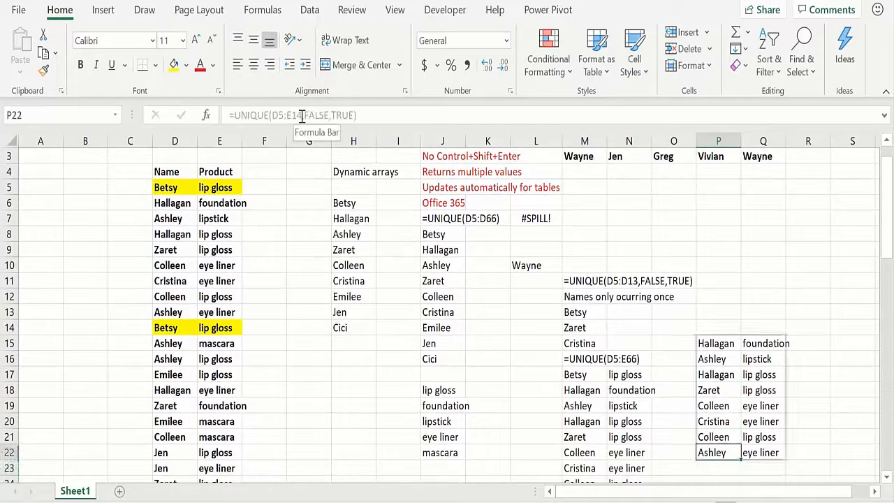
key(Up)
key(Up)
key(Up)
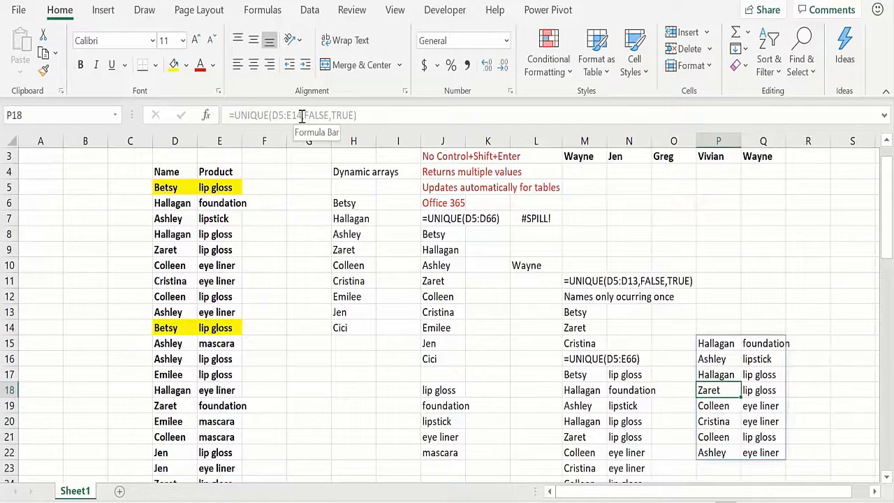
Step: Enter =FORMULATEXT(P15) in cell P13 to display the formula used for the combinations occurring once
key(Up)
key(Up)
key(Up)
key(Up)
key(Up)
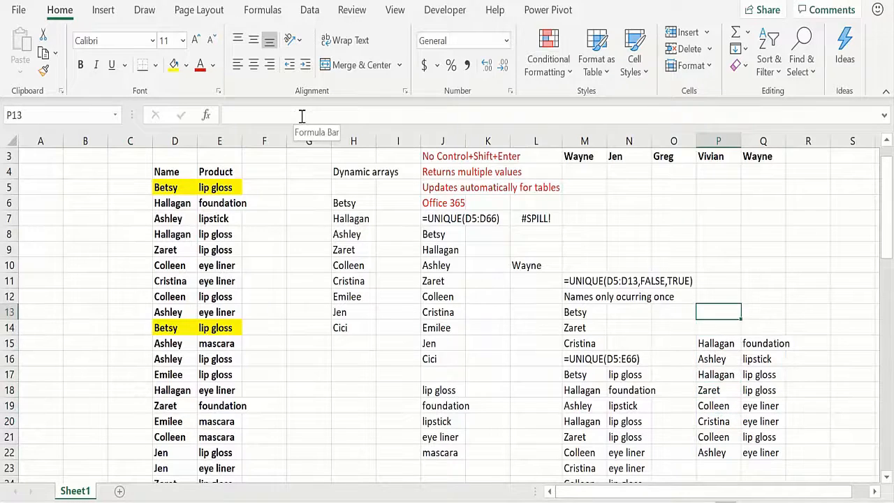
text(=form)
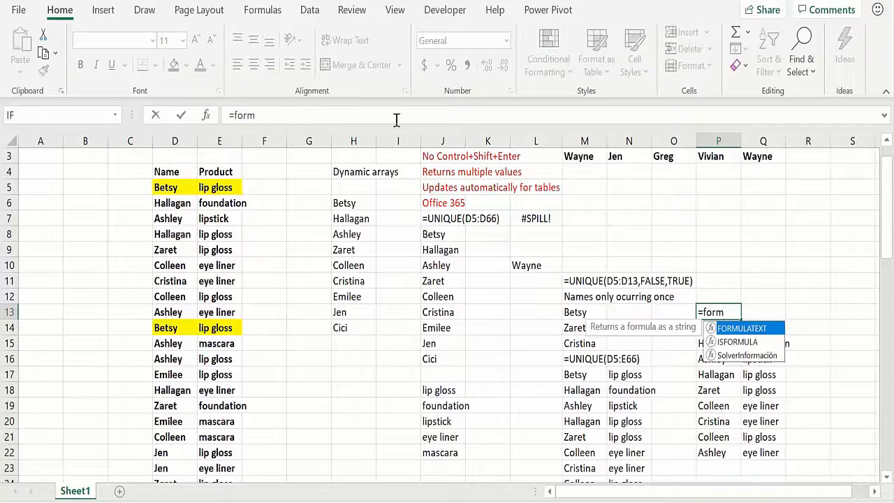
double_click(735, 332)
click(708, 344)
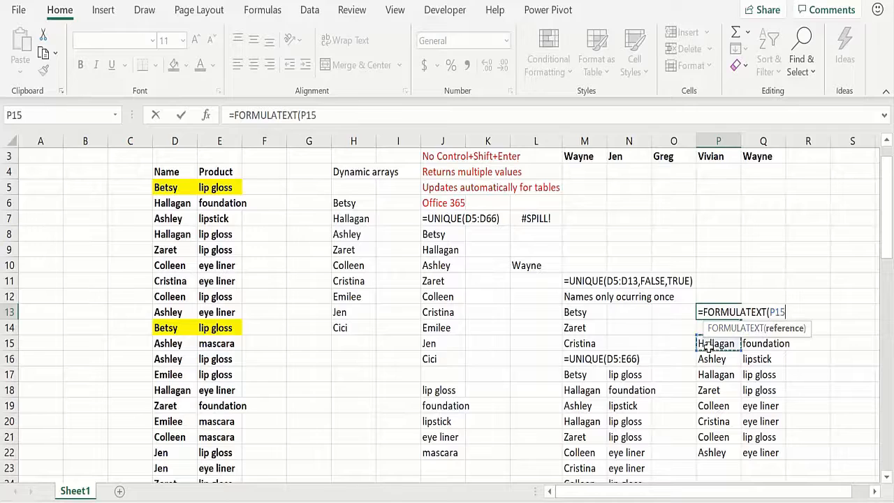
text())
key(Return)
Step: Enter a note in cell P14 reading 'No', the highlighted duplicate entry's name, and 'Lip glosee'
text(N)
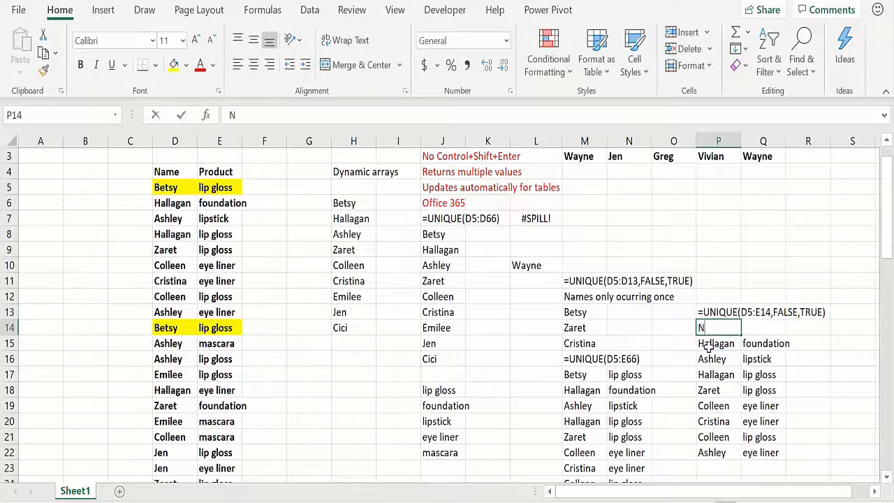
text(o Betsy)
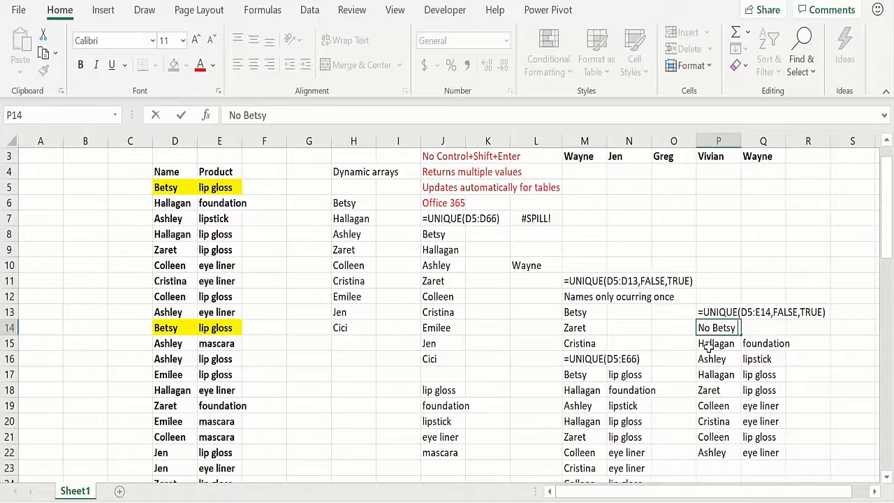
text( Lip glosee)
key(Return)
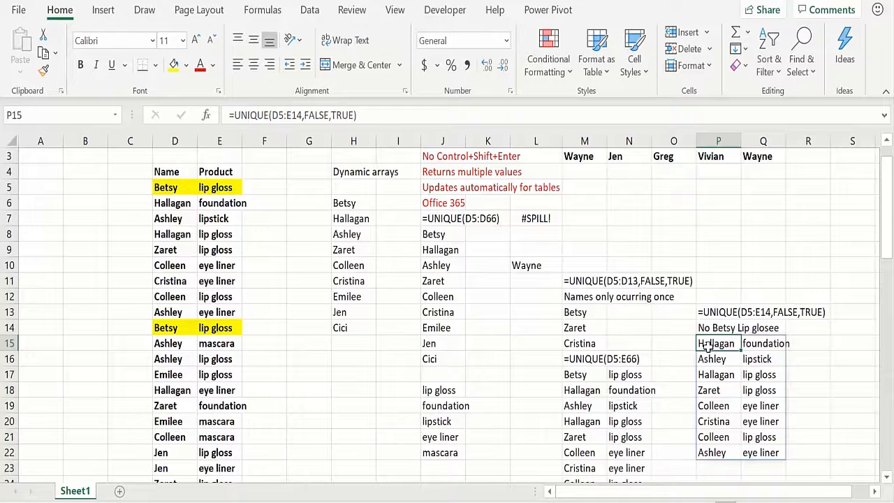
Step: Examine the horizontal list of names in cells M3 to Q3 for repeated entries
key(Up)
key(Up)
key(Up)
key(Up)
key(Up)
key(Up)
key(Up)
key(Up)
key(Up)
key(Up)
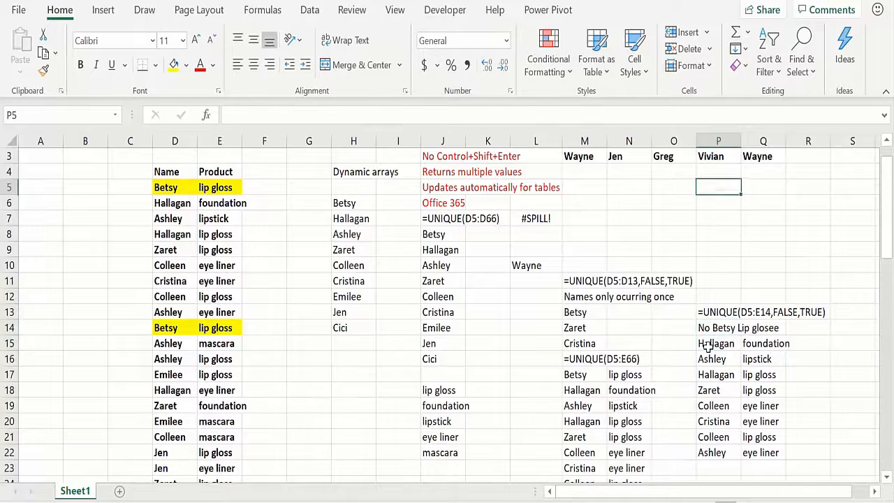
key(Up)
key(Up)
key(Left)
key(Left)
key(Left)
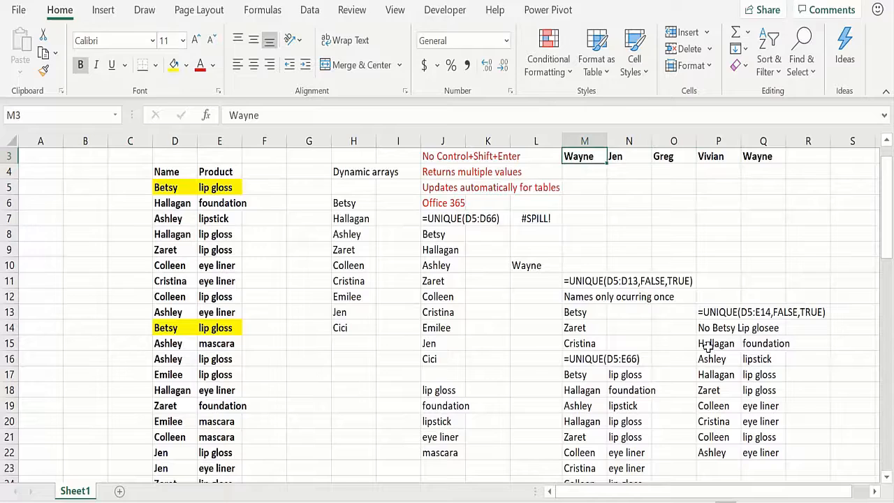
key(Right)
key(Right)
key(Right)
key(Right)
key(Right)
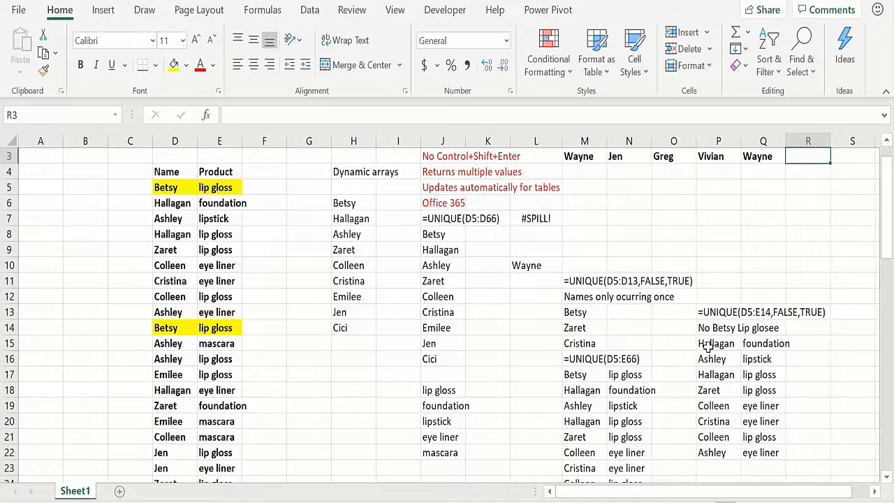
Step: Enter =UNIQUE(M3:Q3,TRUE) in cell R4 to list the unique names from the horizontal list, compared by column
key(Down)
key(Right)
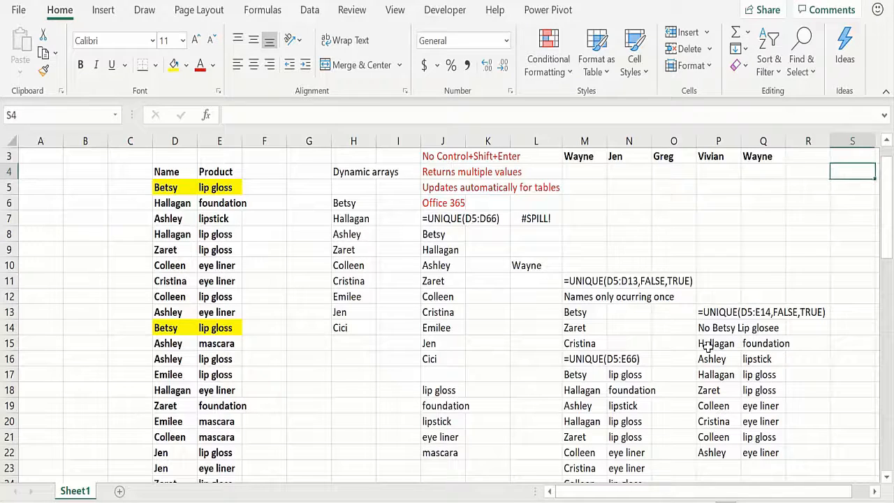
key(Right)
key(Right)
key(Left)
key(Left)
key(Left)
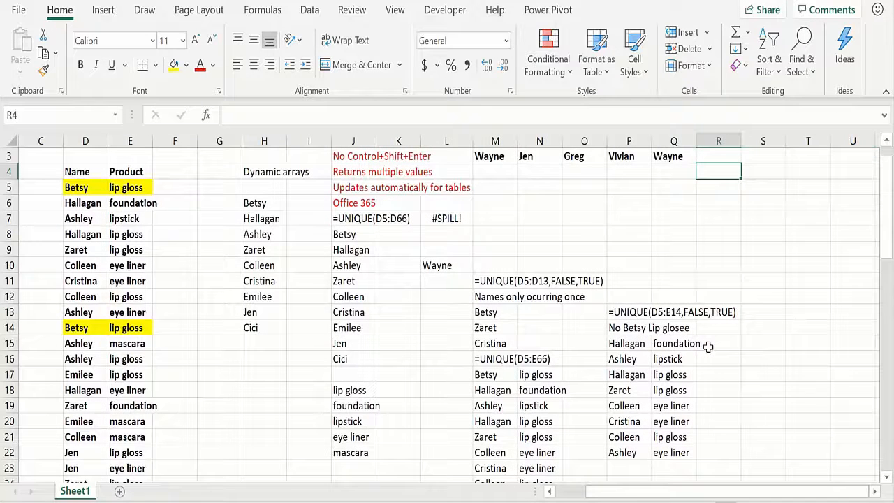
text(=uni)
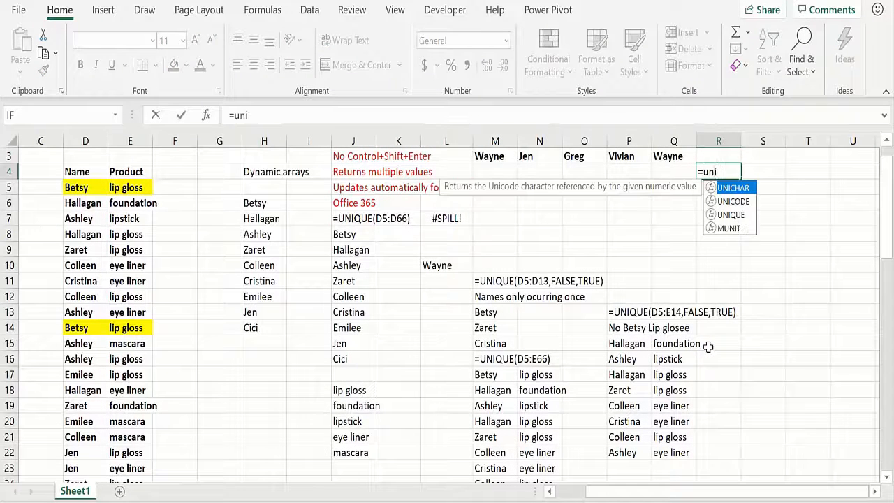
text(que()
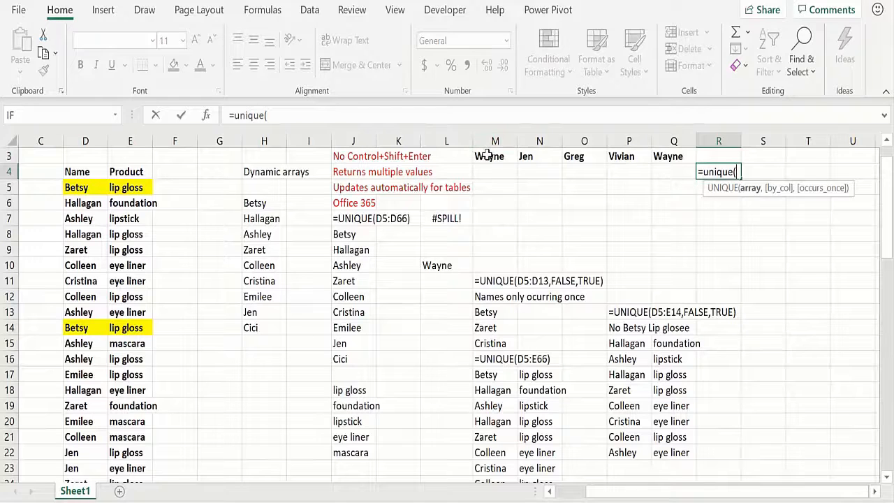
drag(489, 161, 656, 162)
text(,)
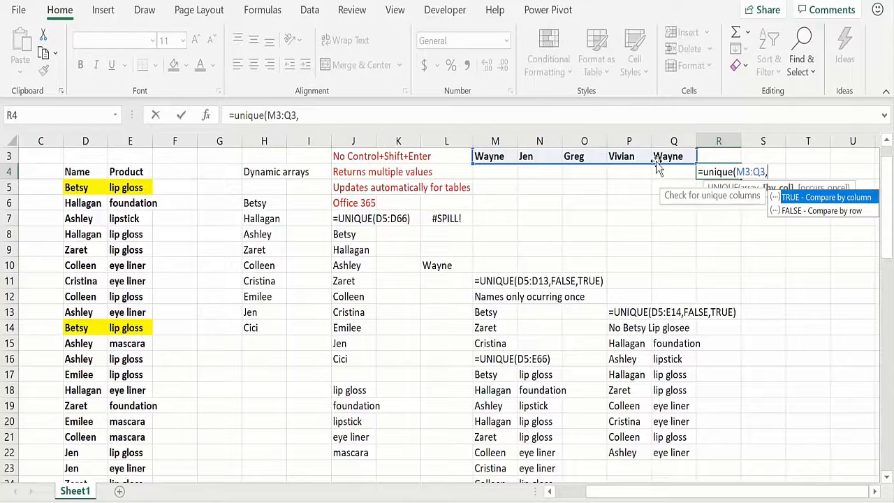
text(True))
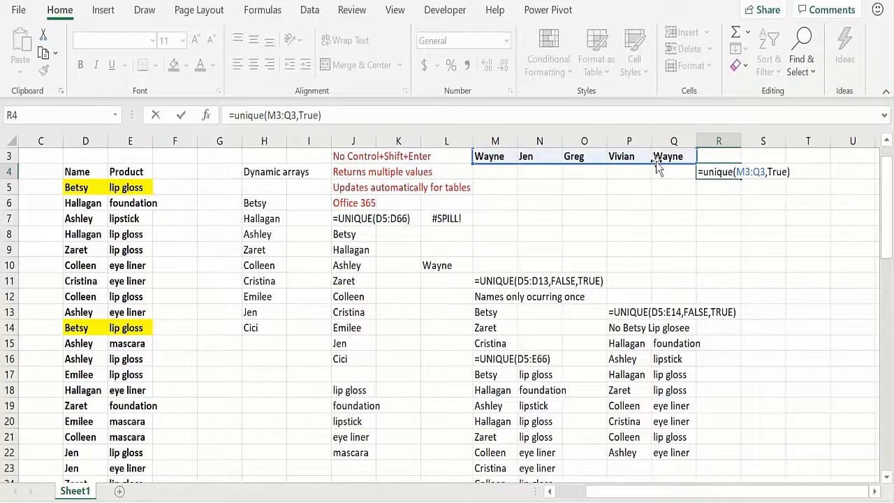
key(Return)
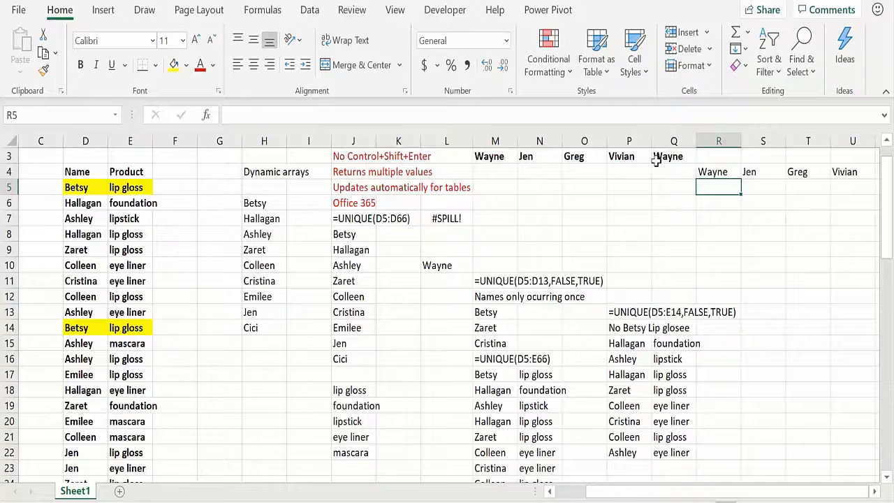
Step: Enter =FORMULATEXT(R4) in cell R3 to display the formula used for the horizontal unique names
key(Right)
key(Right)
key(Right)
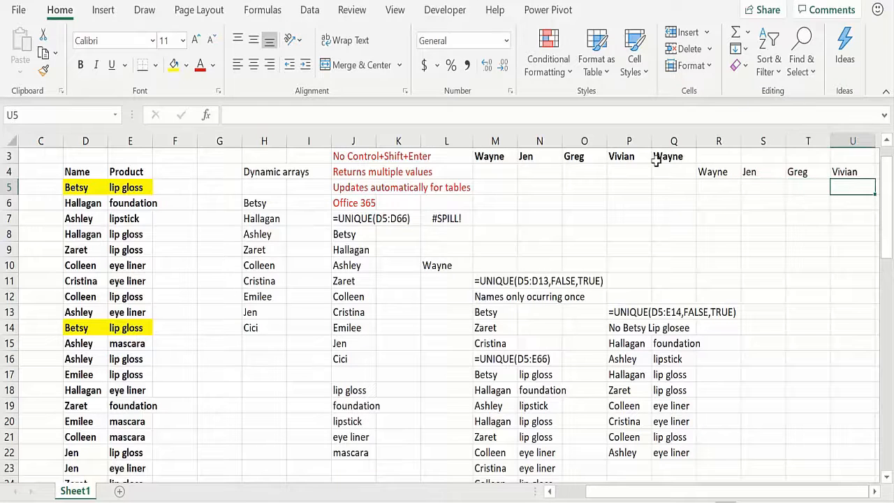
key(Left)
key(Left)
key(Left)
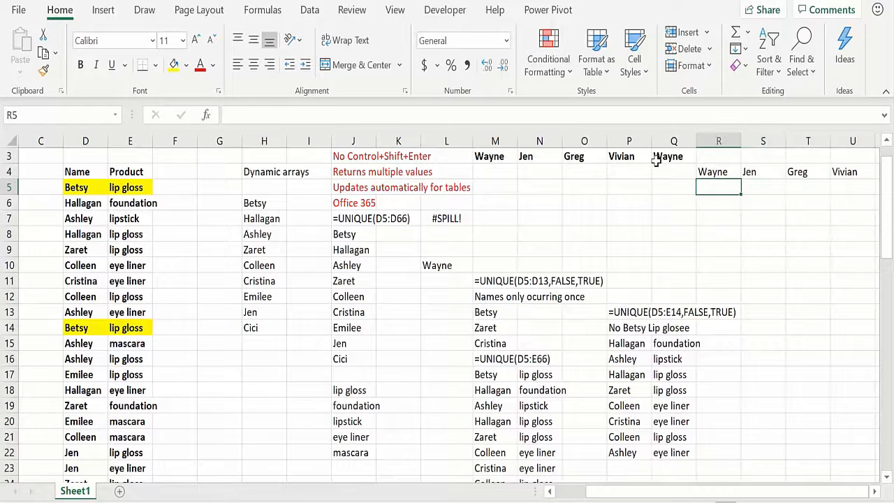
key(Up)
key(Up)
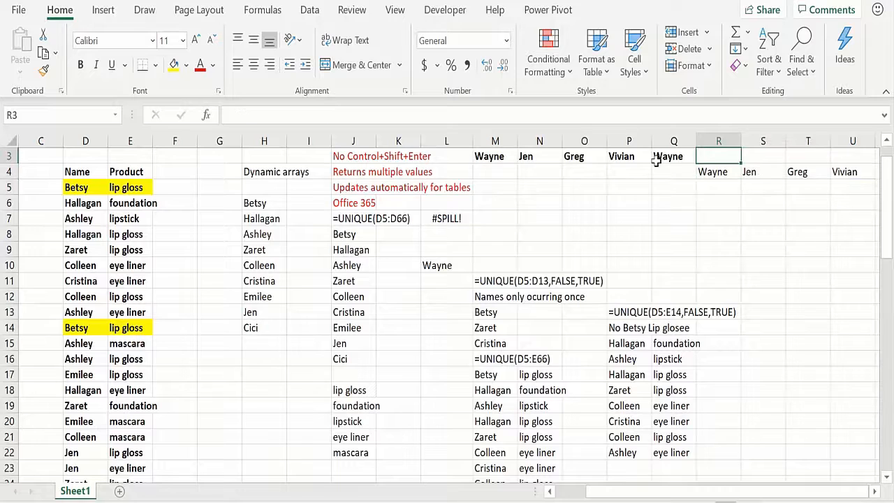
text(=form)
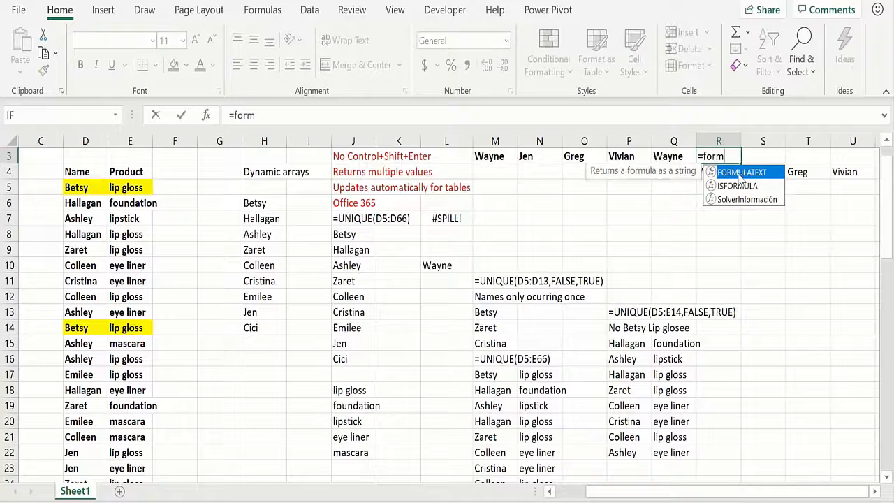
double_click(740, 178)
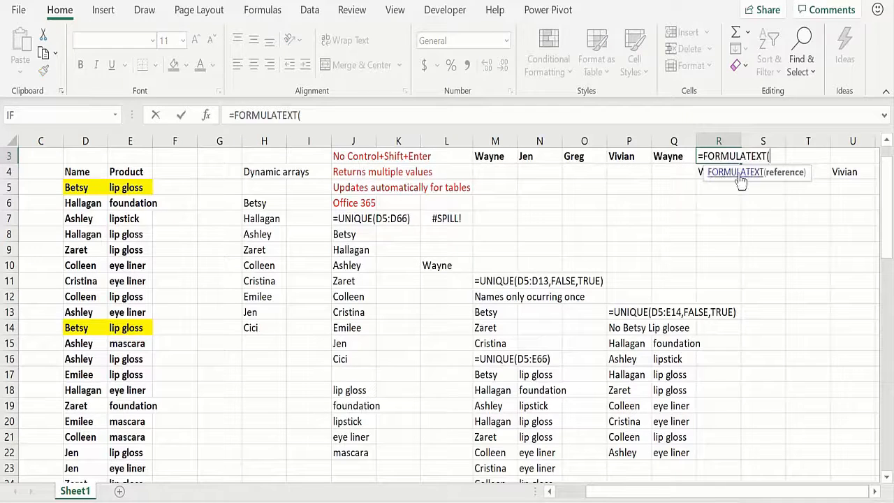
click(699, 170)
text())
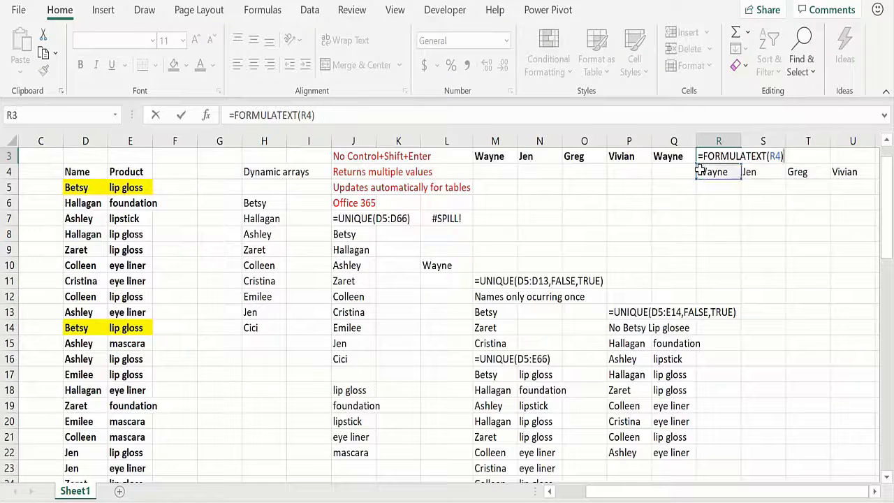
key(Return)
Step: Enter =UNIQUE(M3:Q3,TRUE,TRUE) in cell R6 to list only the names occurring once in the horizontal list
key(Down)
key(Down)
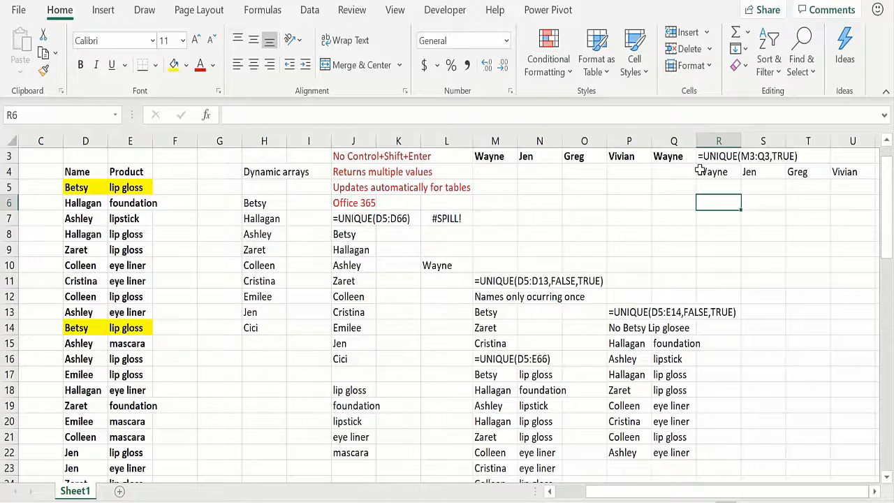
text(=)
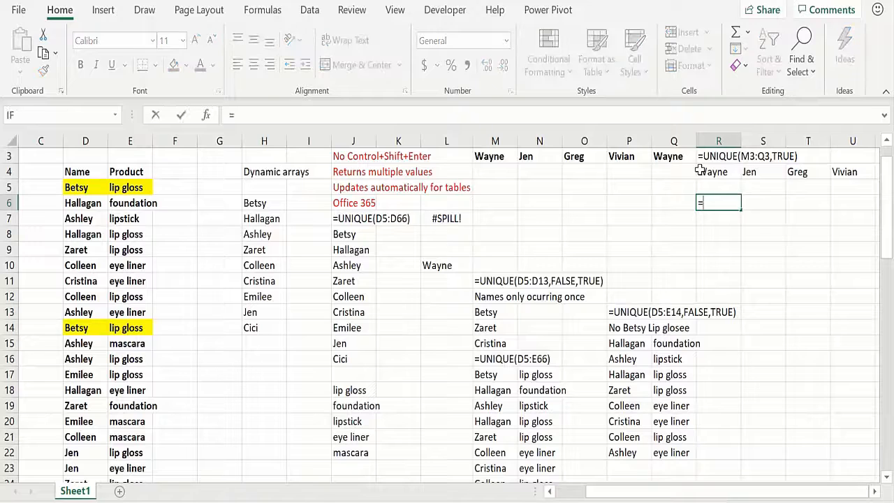
text(unique()
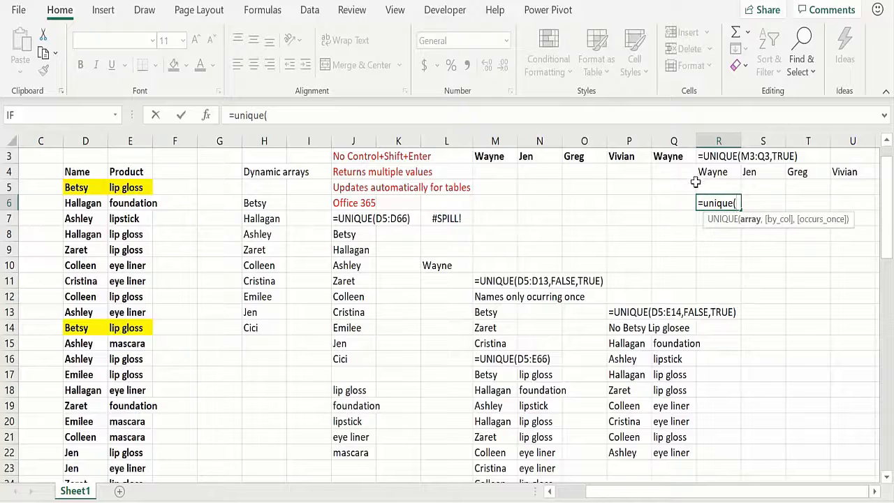
drag(489, 156, 667, 187)
text(,)
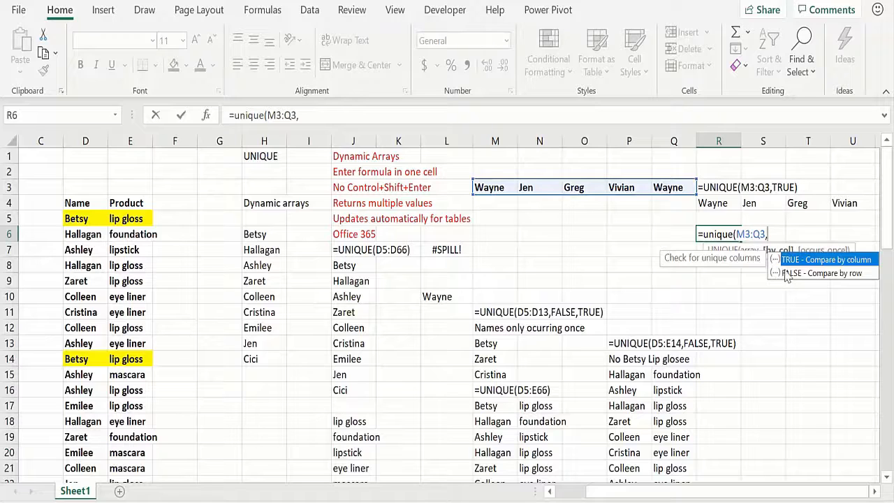
double_click(797, 261)
text(,)
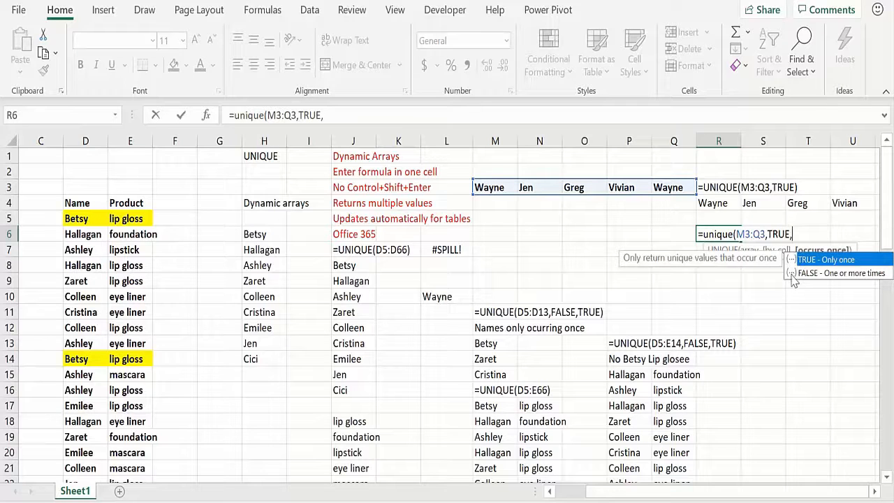
text(True))
key(Return)
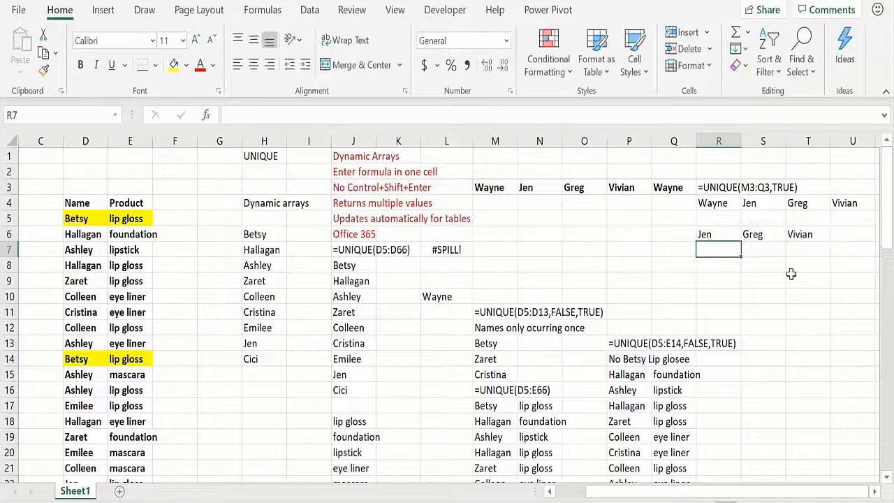
Step: Enter =FORMULATEXT(R6) in cell R8 to display the formula used for the horizontal names occurring once
key(Up)
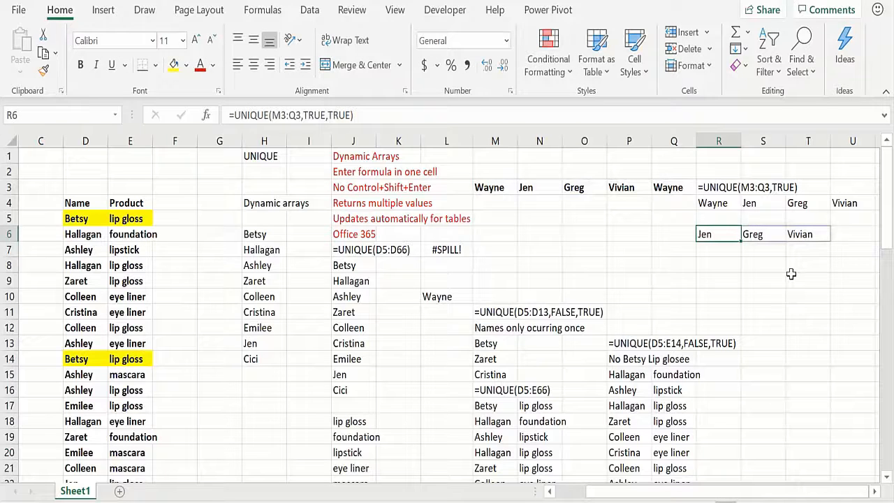
key(Right)
key(Right)
key(Right)
key(Down)
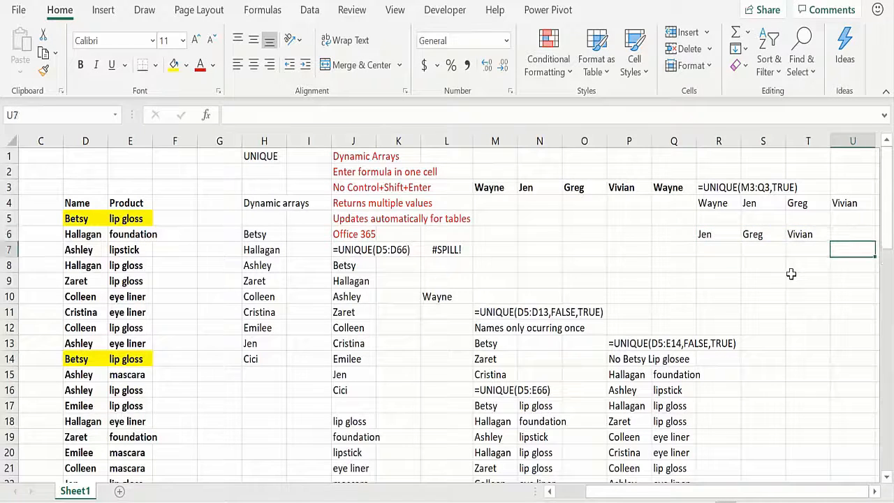
key(Down)
key(Left)
key(Left)
key(Left)
text(=form)
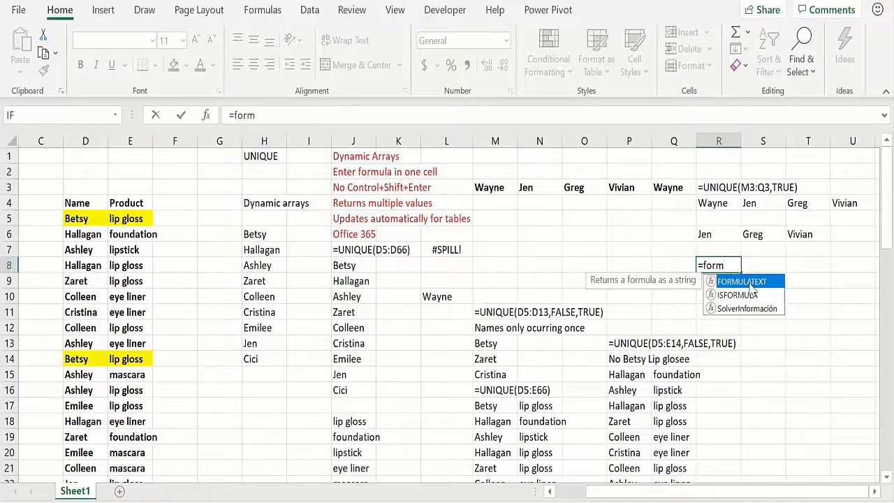
key(Tab)
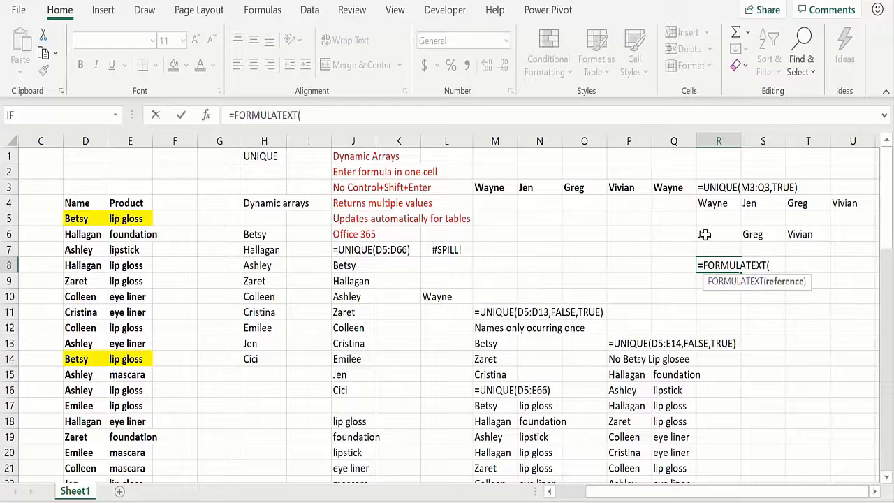
click(705, 235)
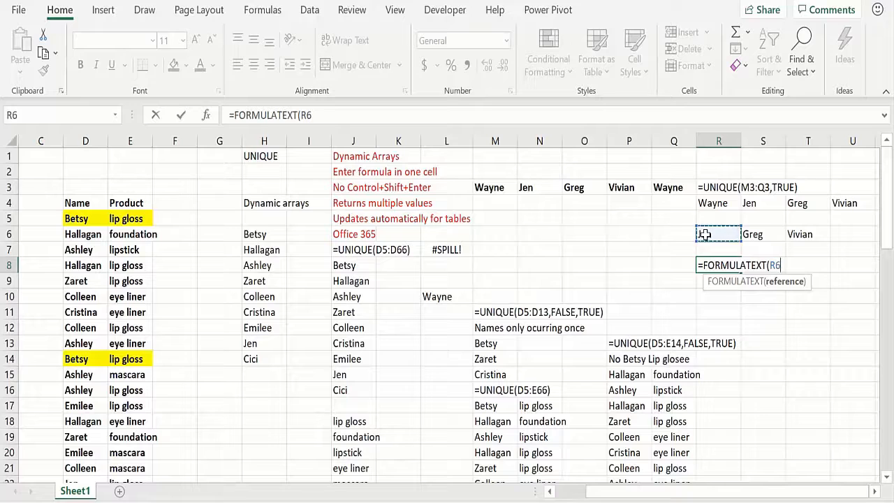
text())
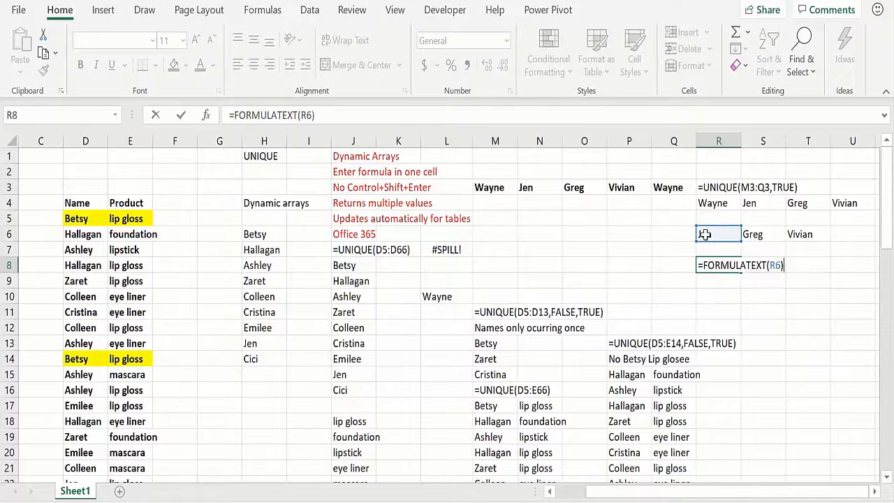
key(Return)
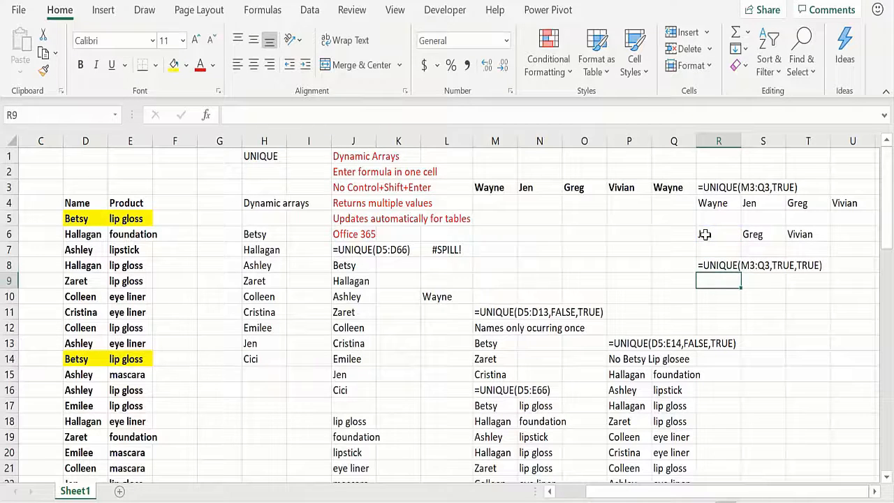